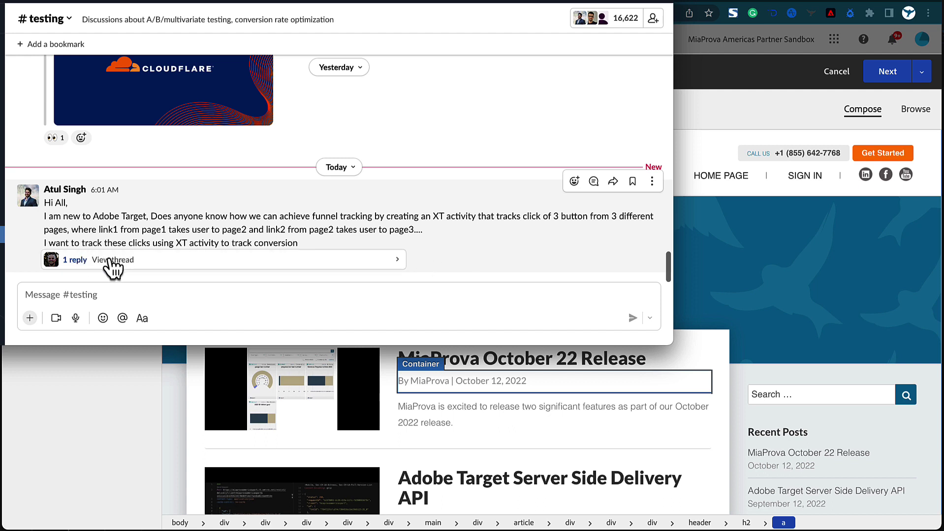
# - Leave the Slack #testing discussion about XT funnel click tracking and return to the Adobe Target activity editor
pyautogui.click(106, 427)
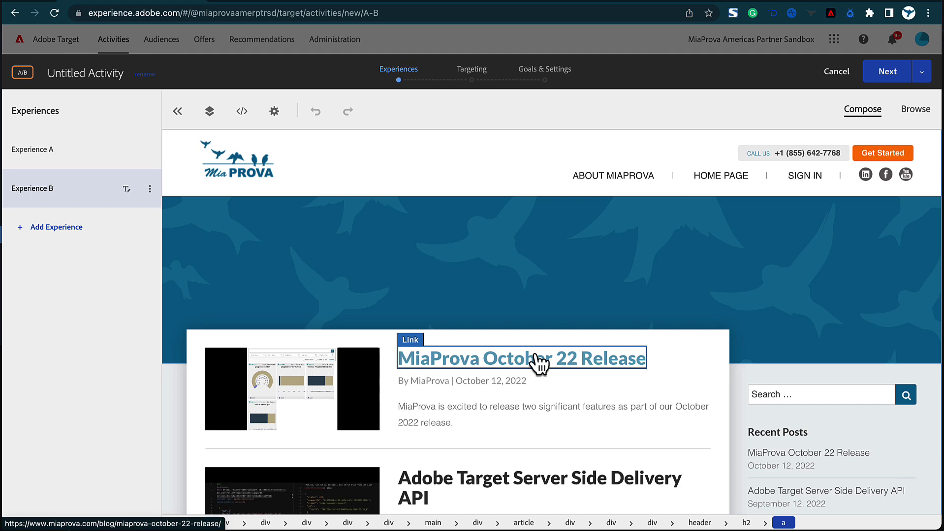
# - Append ?s=1 to the October 22 Release title link URL in Experience B
pyautogui.scroll(-4, 539, 364)
pyautogui.scroll(4, 538, 362)
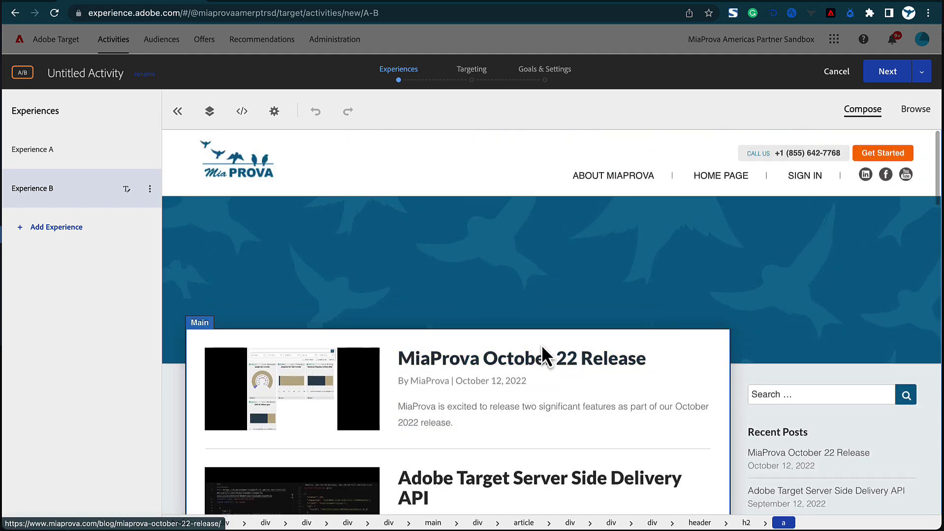
pyautogui.click(542, 356)
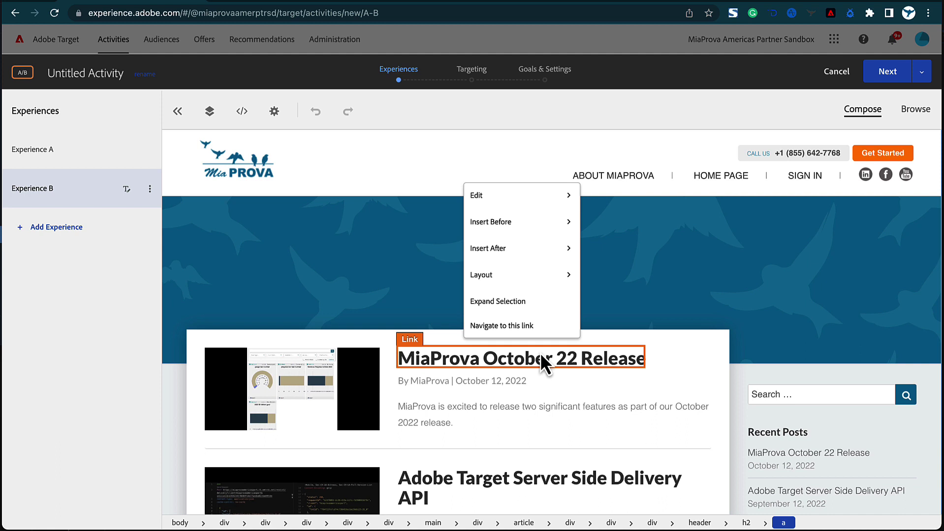
pyautogui.moveTo(560, 229)
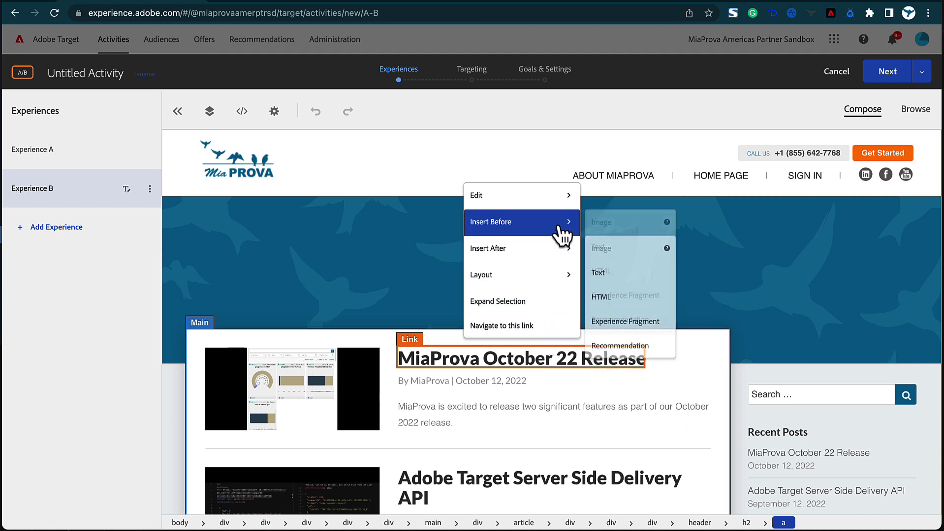
pyautogui.moveTo(556, 200)
pyautogui.click(609, 244)
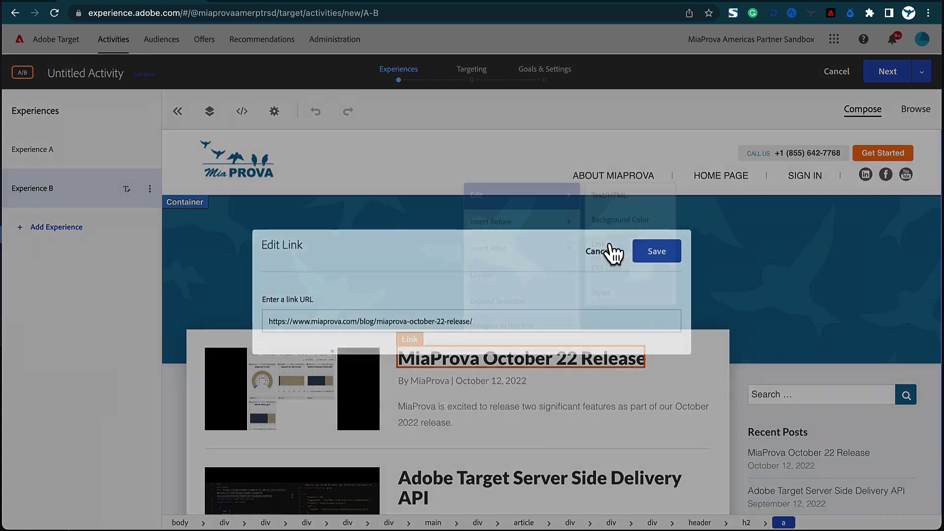
pyautogui.click(541, 323)
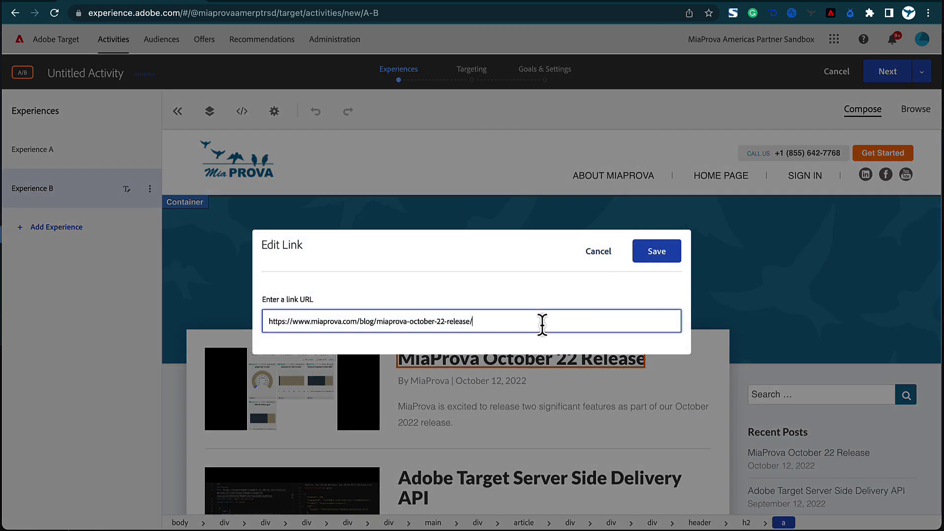
pyautogui.write('?s=1')
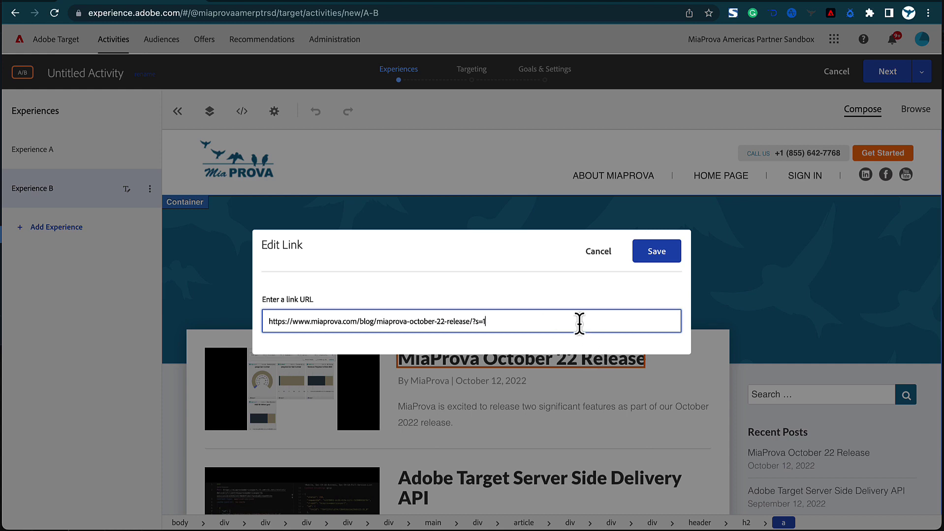
pyautogui.click(658, 254)
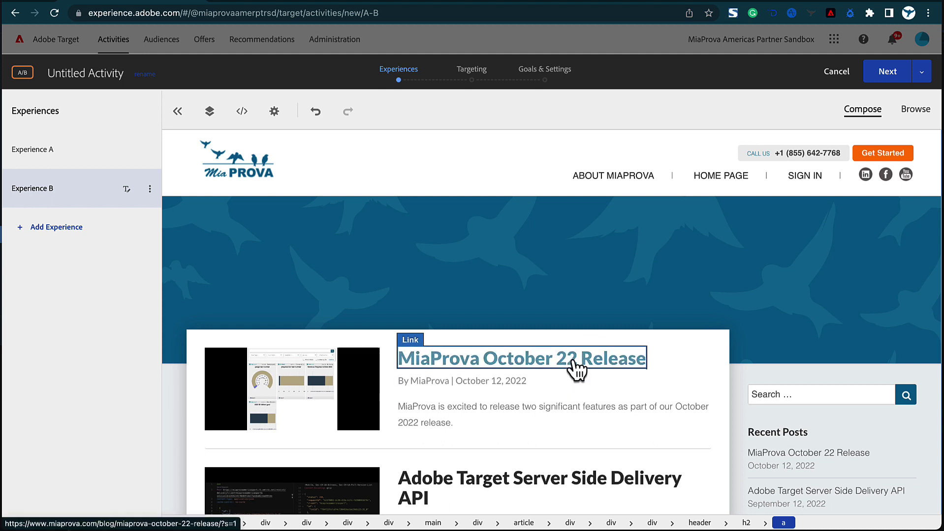
# - Browse to the ?s=1 release post page and apply Experience B's modifications there
pyautogui.click(917, 109)
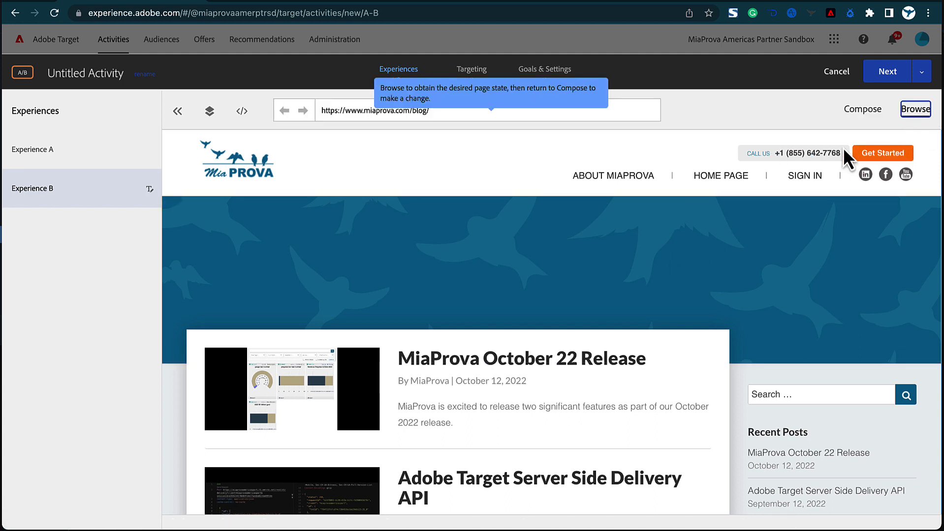
pyautogui.click(609, 369)
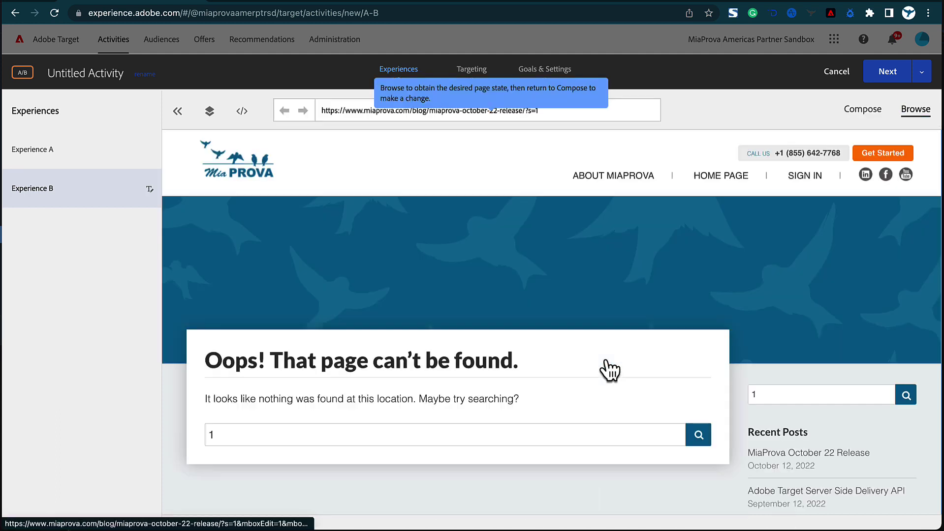
pyautogui.scroll(-1, 590, 342)
pyautogui.scroll(-15, 590, 343)
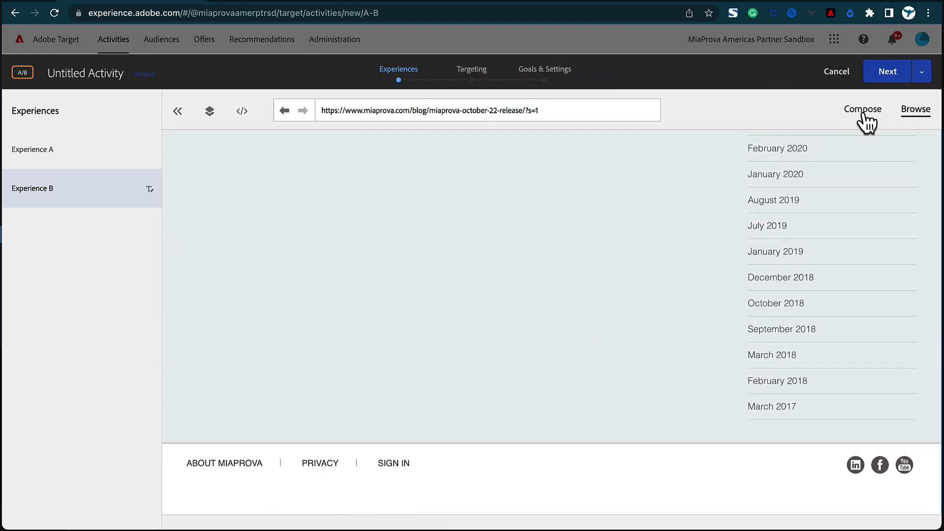
pyautogui.click(862, 109)
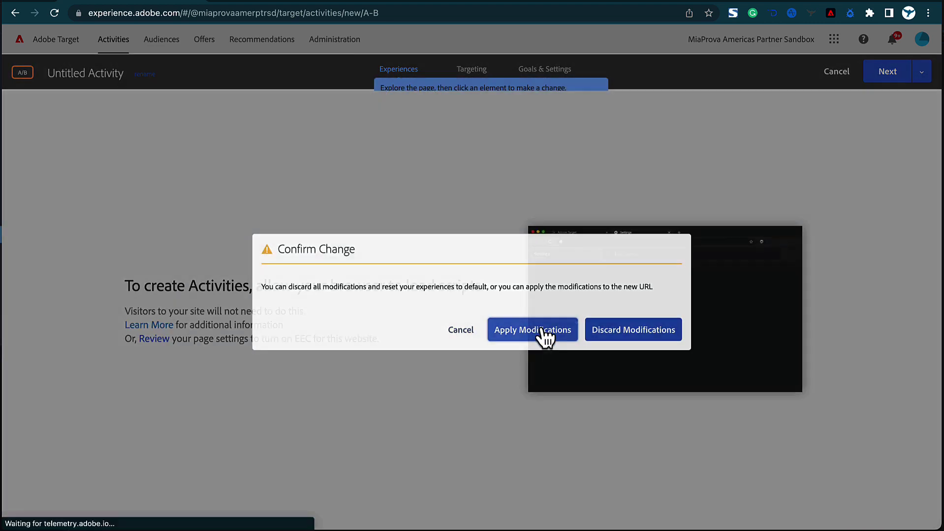
pyautogui.click(540, 331)
pyautogui.scroll(-10, 542, 249)
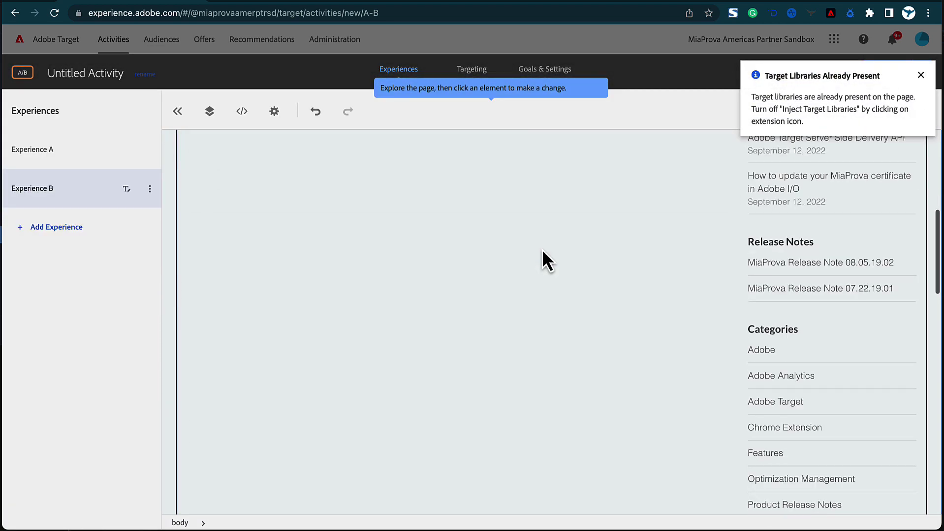
pyautogui.scroll(8, 540, 249)
pyautogui.scroll(-12, 540, 249)
pyautogui.scroll(12, 539, 249)
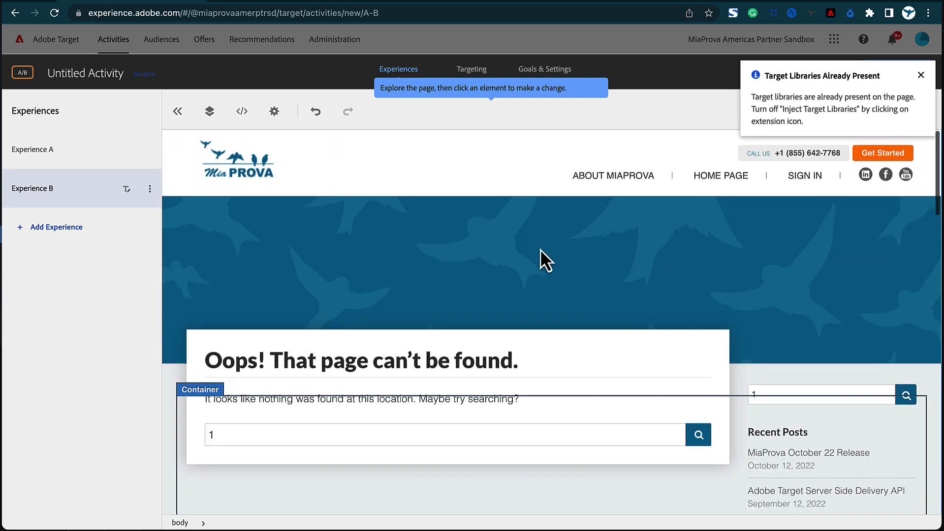
# - Point the ABOUT MIAPROVA navigation link to /about?s=2
pyautogui.click(626, 177)
pyautogui.moveTo(617, 195)
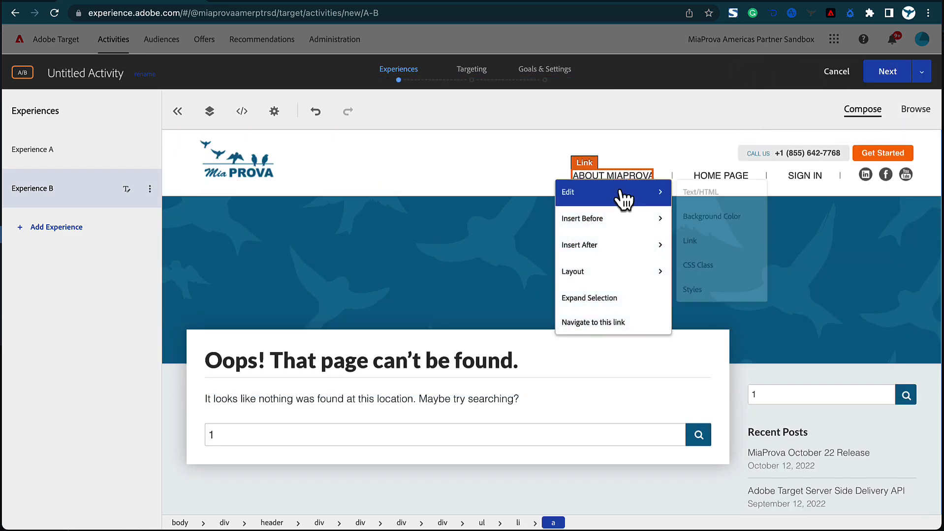
pyautogui.click(703, 240)
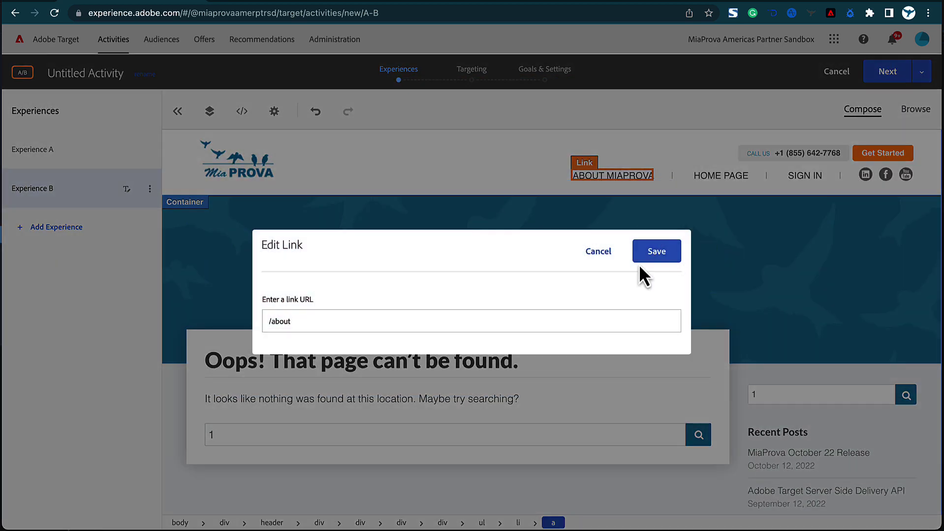
pyautogui.click(523, 319)
pyautogui.write('?s=2')
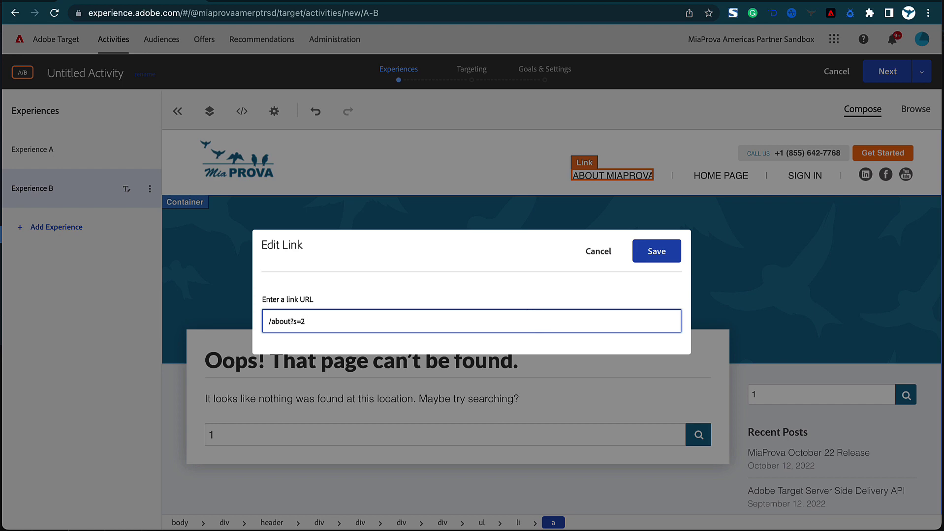
pyautogui.click(658, 257)
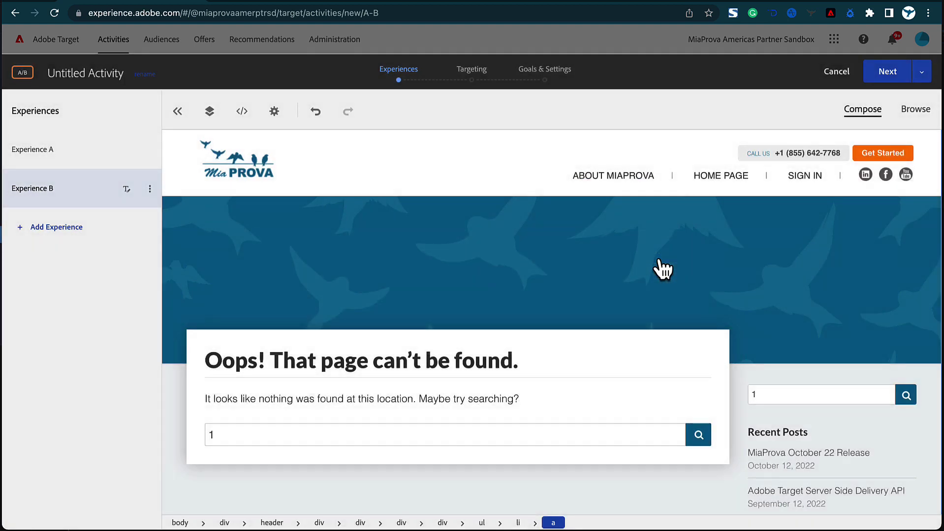
# - Browse to the About page, dismiss the libraries notice, and keep Experience B's modifications
pyautogui.click(914, 109)
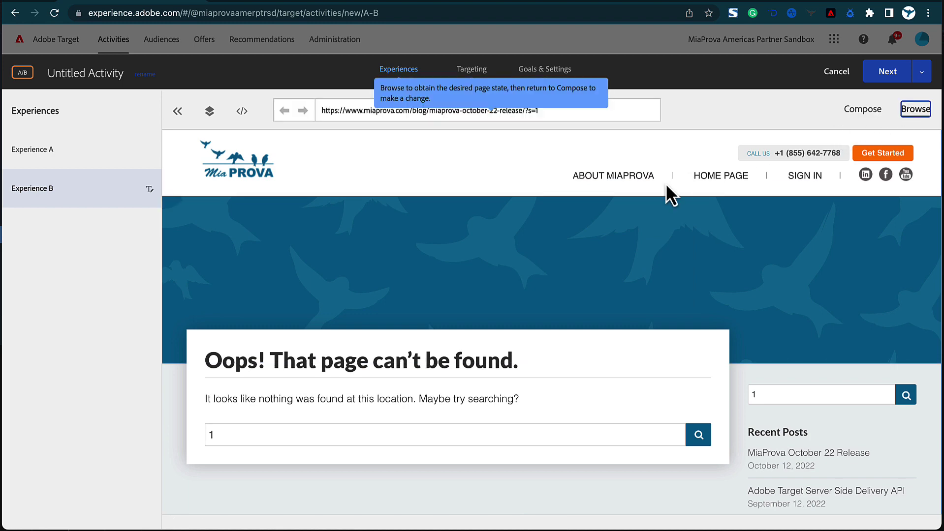
pyautogui.click(637, 178)
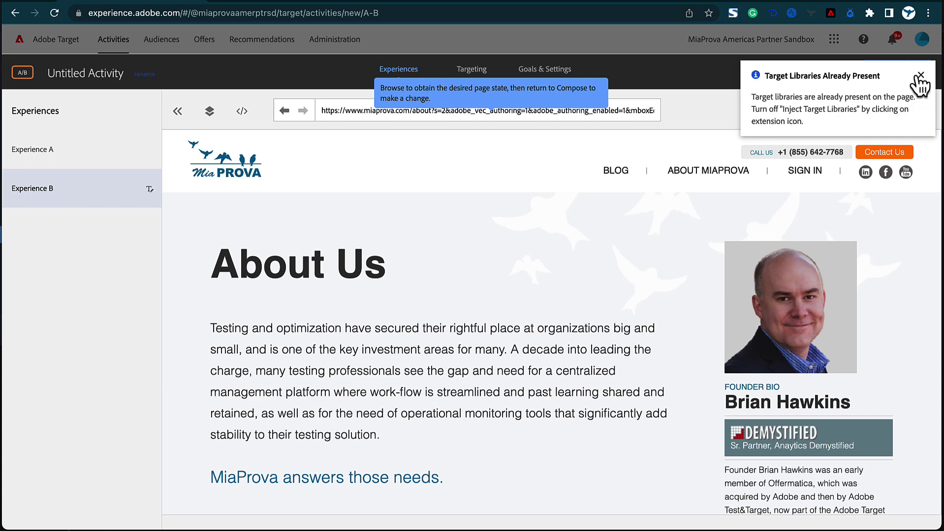
pyautogui.click(919, 77)
pyautogui.click(863, 109)
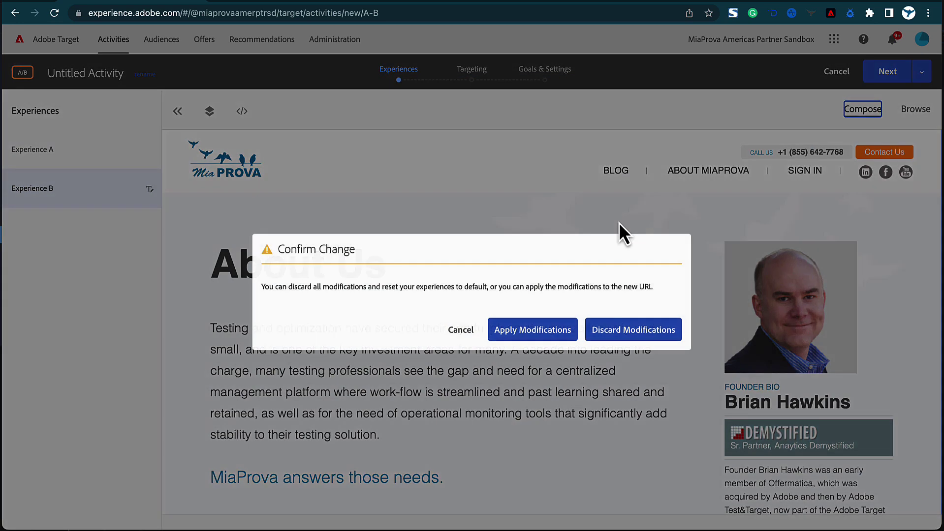
pyautogui.click(535, 332)
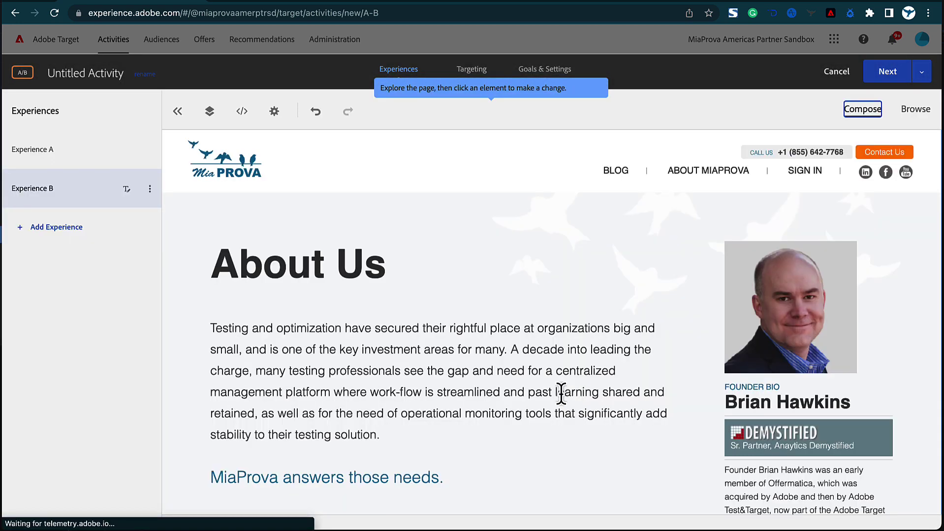
pyautogui.scroll(-15, 561, 394)
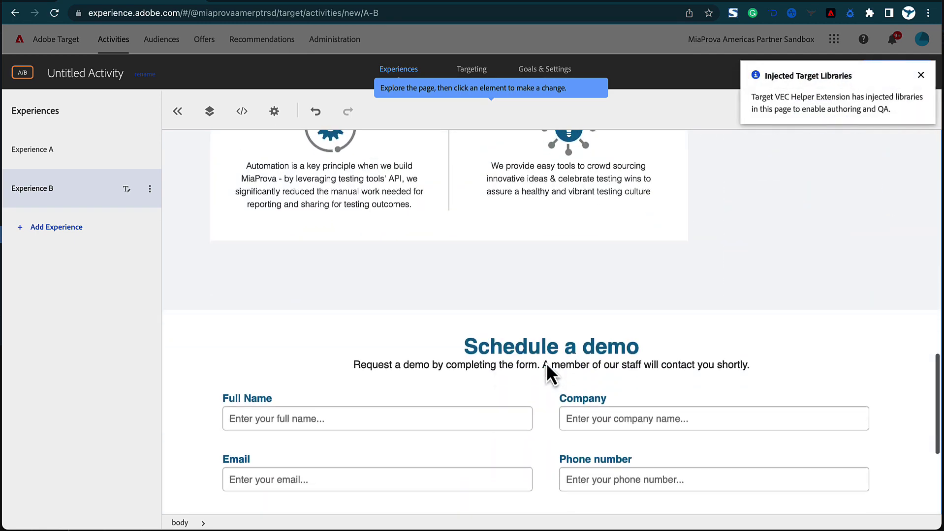
pyautogui.scroll(-5, 547, 369)
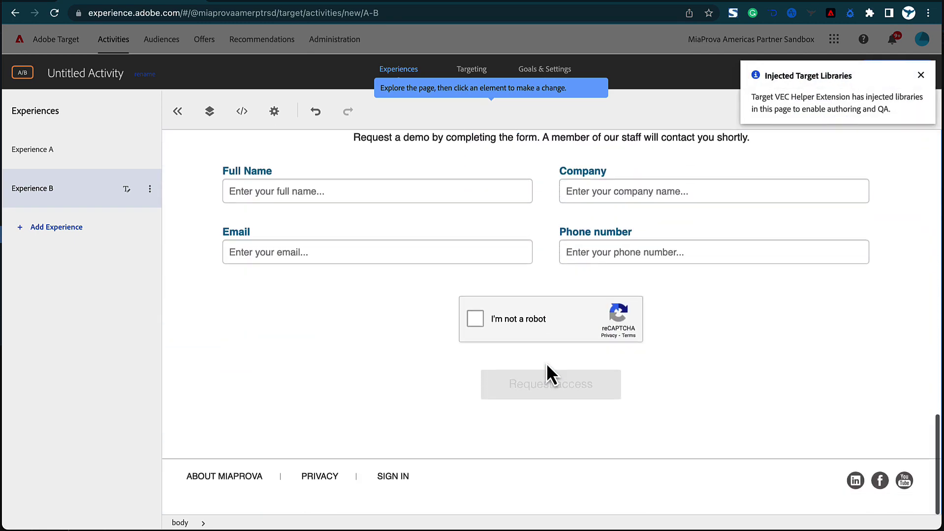
# - Change the PRIVACY footer link URL to /privacy?s=3
pyautogui.click(334, 476)
pyautogui.moveTo(394, 386)
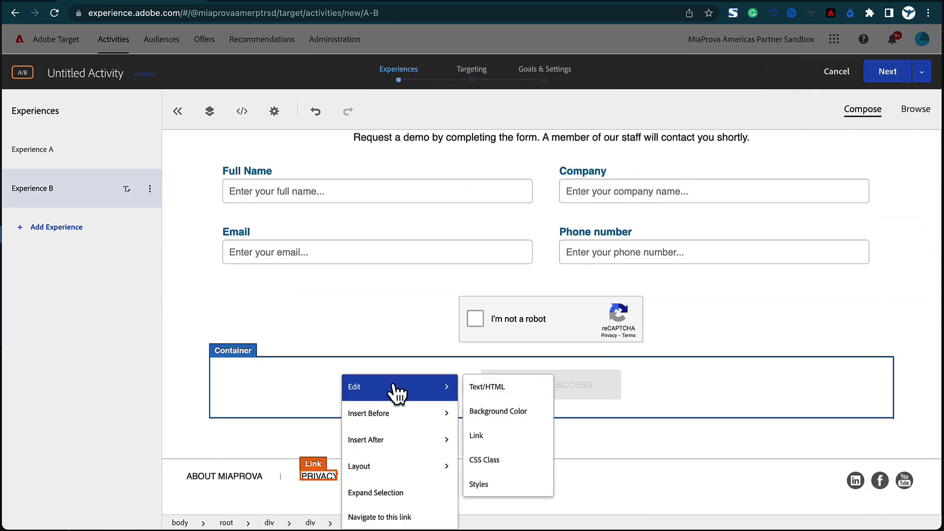
pyautogui.click(484, 436)
pyautogui.click(475, 320)
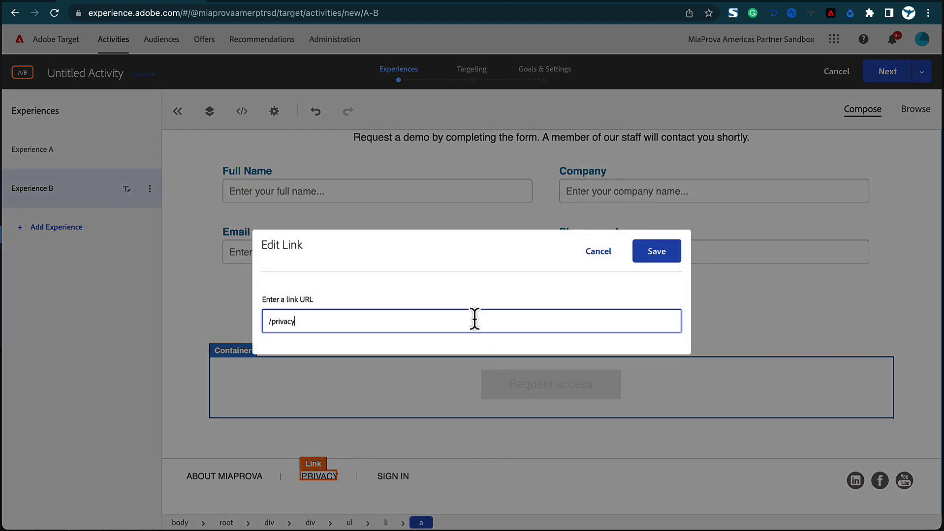
pyautogui.write('?s=3')
pyautogui.moveTo(298, 322); pyautogui.dragTo(331, 324)
pyautogui.click(650, 260)
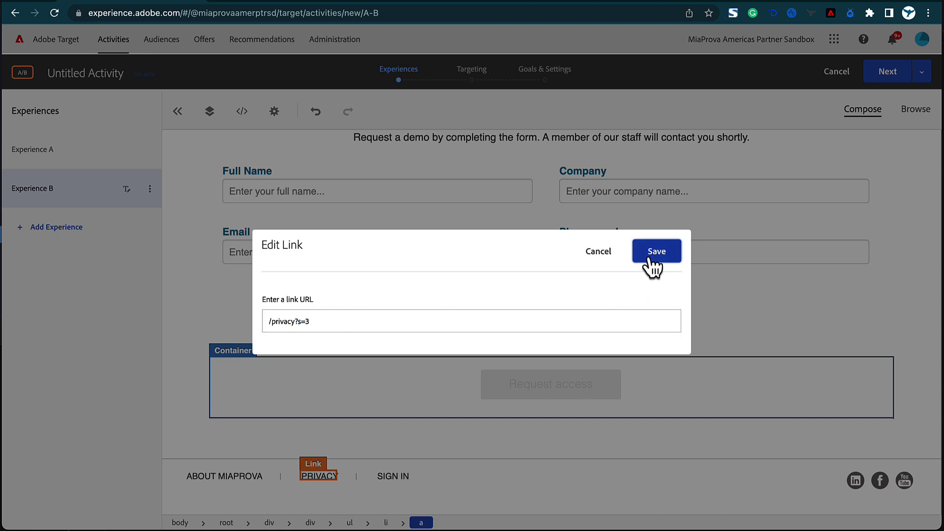
pyautogui.scroll(10, 634, 263)
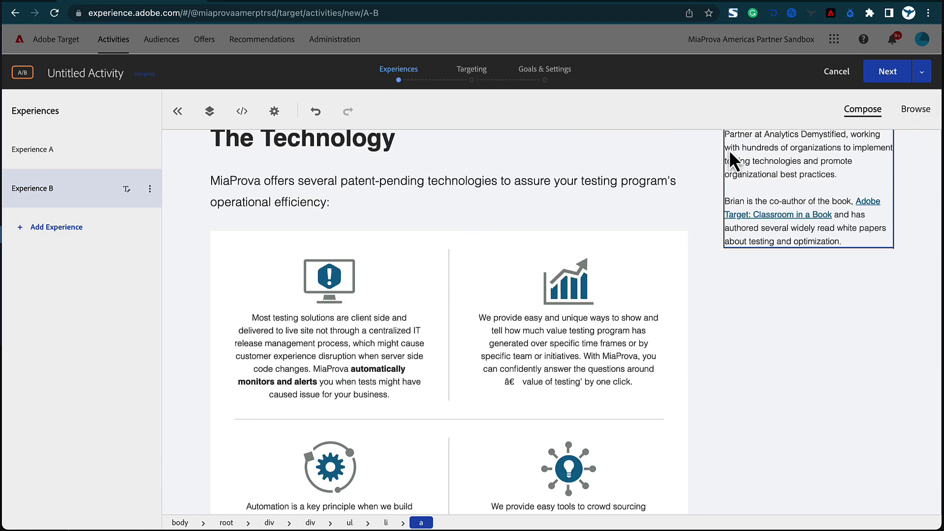
pyautogui.scroll(7, 708, 178)
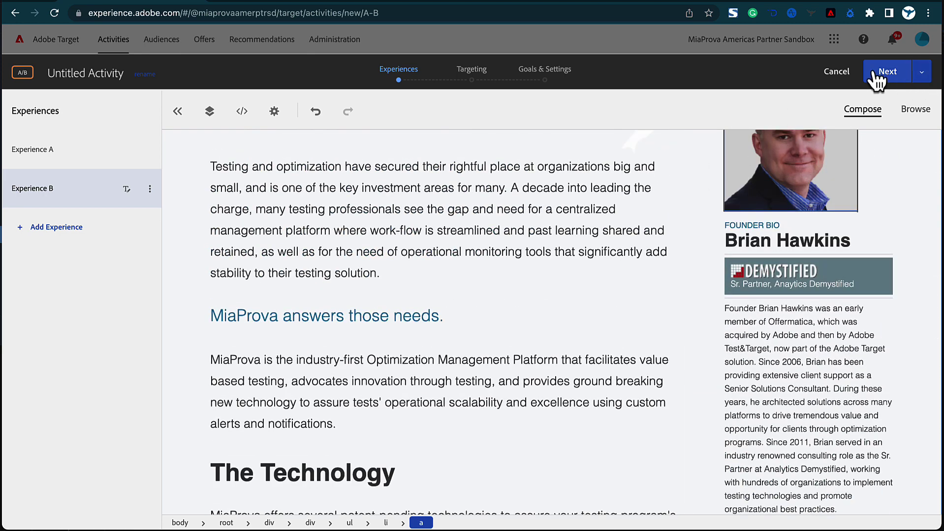
# - Advance to Goals & Settings and choose Conversion as the success metric
pyautogui.click(876, 78)
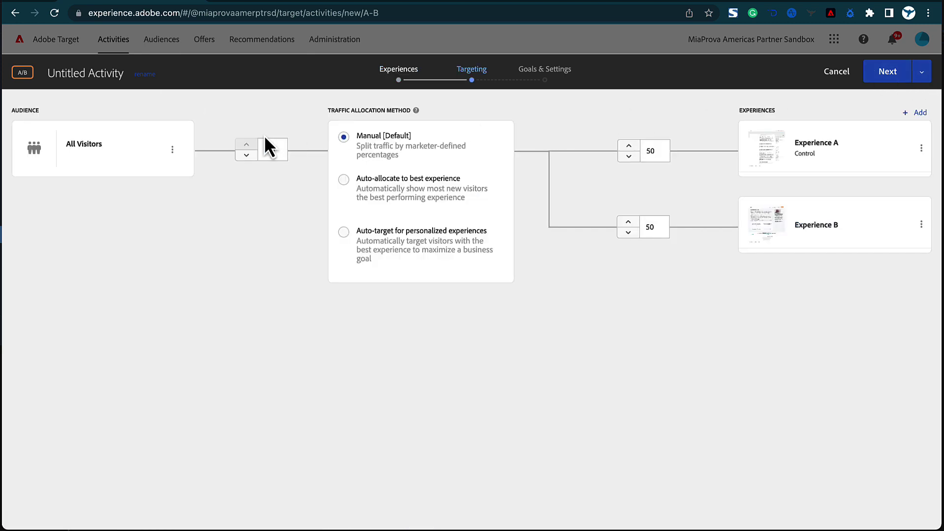
pyautogui.click(885, 76)
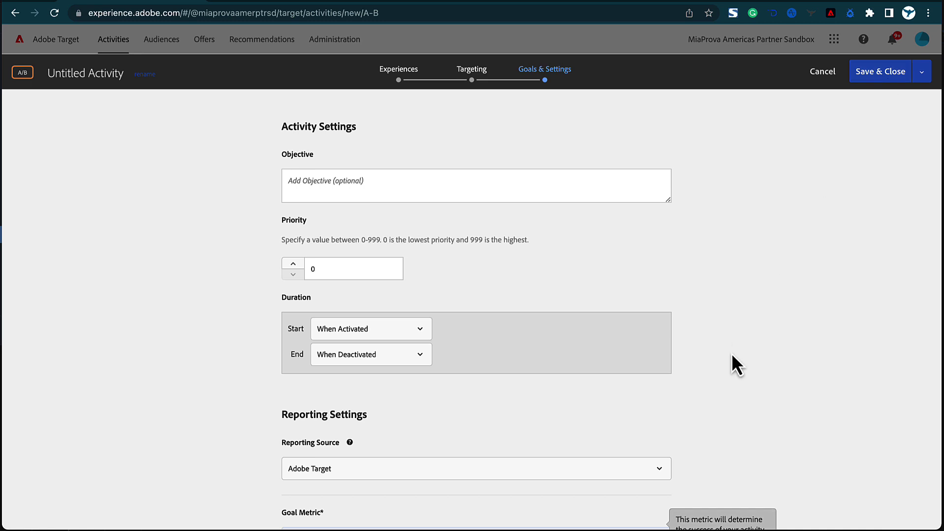
pyautogui.scroll(-3, 731, 353)
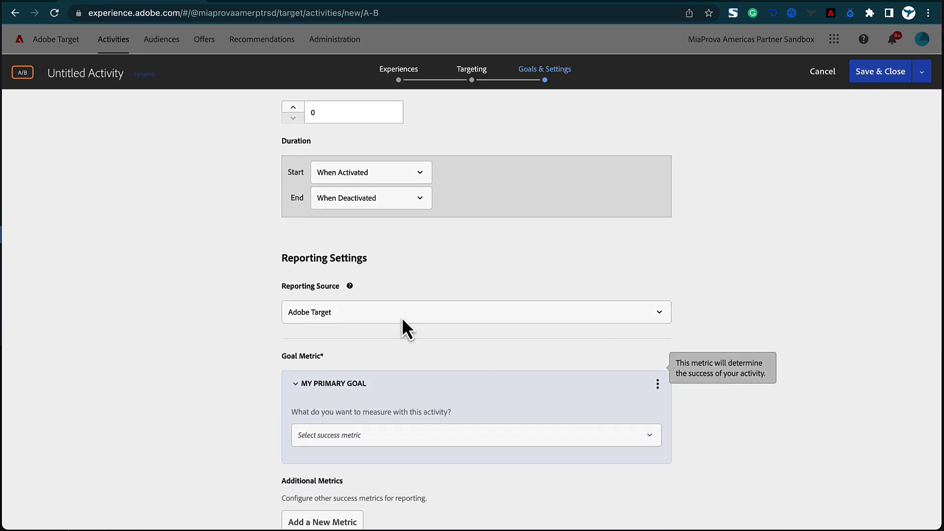
pyautogui.click(359, 455)
pyautogui.click(354, 457)
pyautogui.scroll(-2, 338, 464)
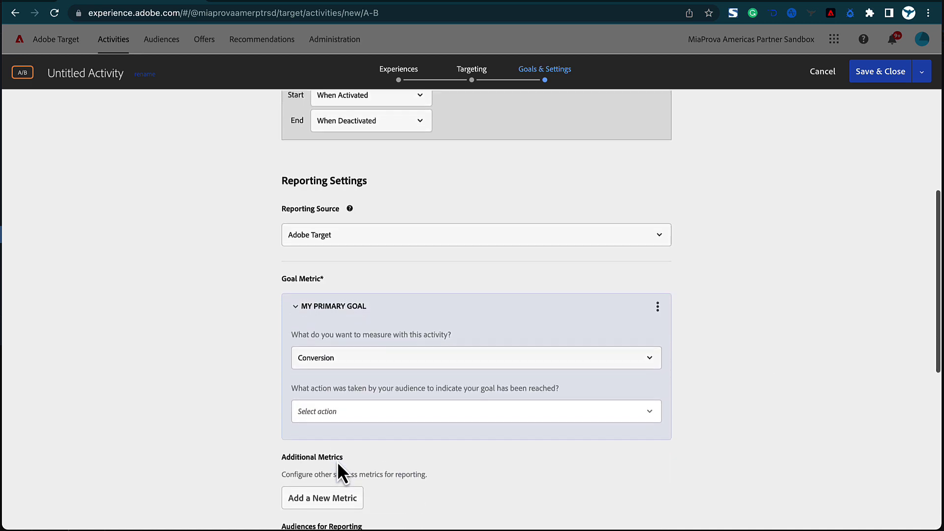
# - Set the goal action to Viewed a page, URL contains s=1, plus a second URL s=2
pyautogui.click(361, 408)
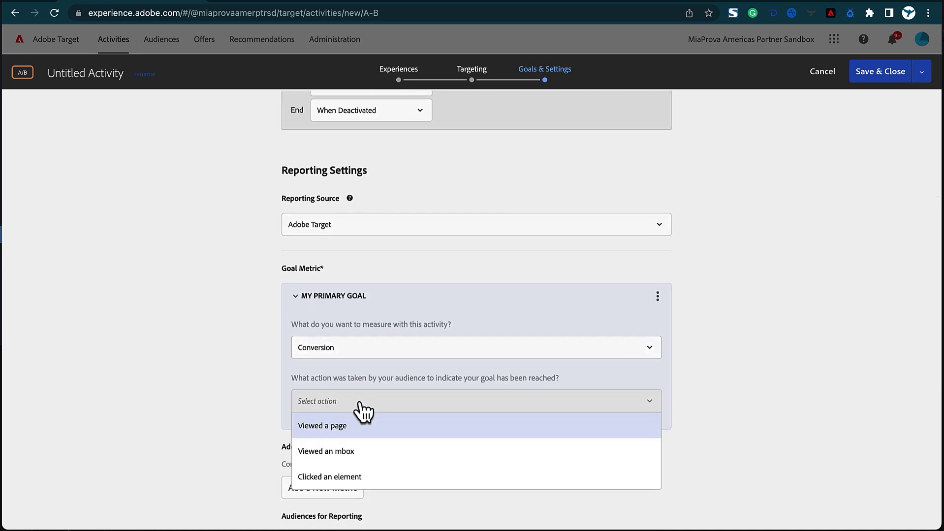
pyautogui.click(340, 434)
pyautogui.click(349, 440)
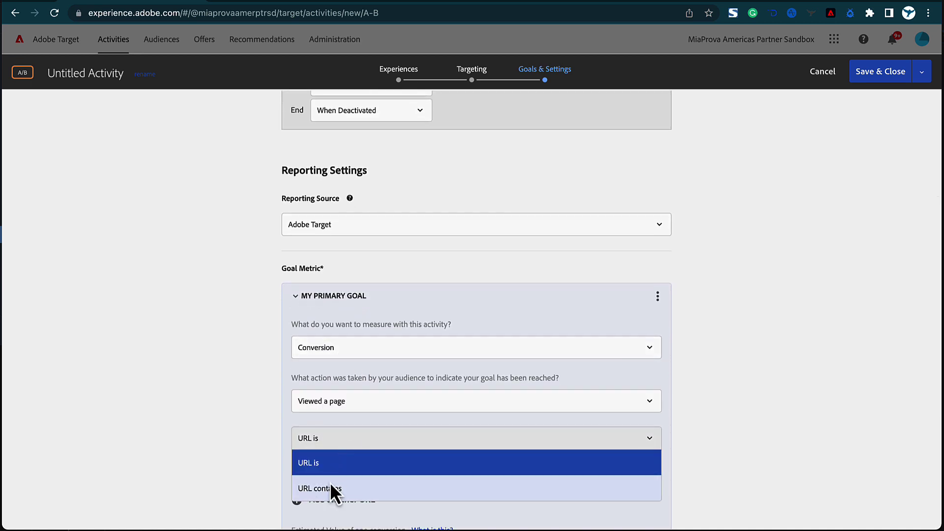
pyautogui.click(330, 489)
pyautogui.click(334, 469)
pyautogui.write('s-1=')
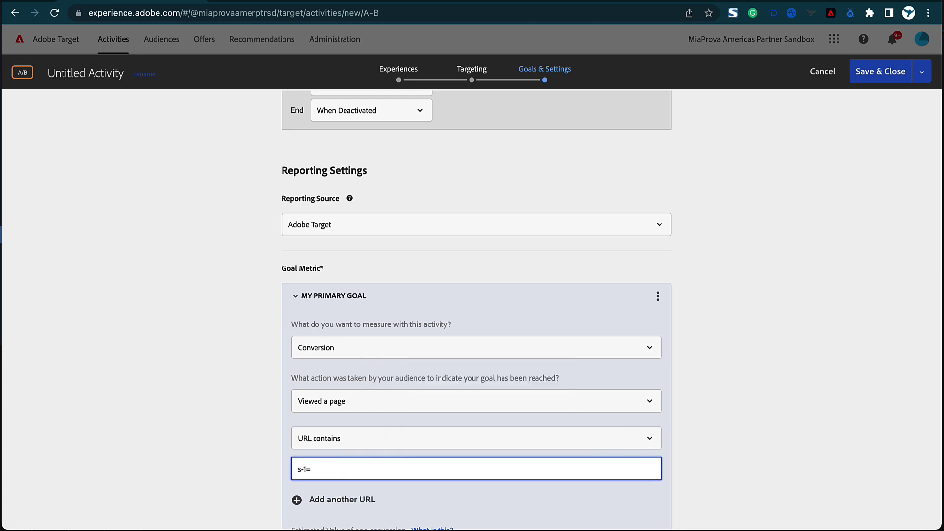
pyautogui.write('1')
pyautogui.press('BackSpace')
pyautogui.press('BackSpace')
pyautogui.write('=1')
pyautogui.click(309, 501)
pyautogui.scroll(-1, 315, 492)
pyautogui.click(359, 459)
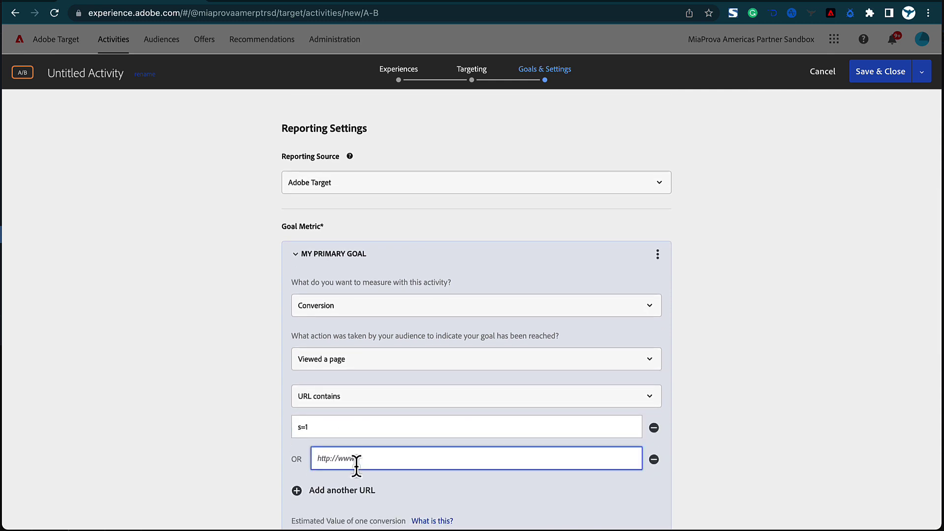
pyautogui.write('s=2')
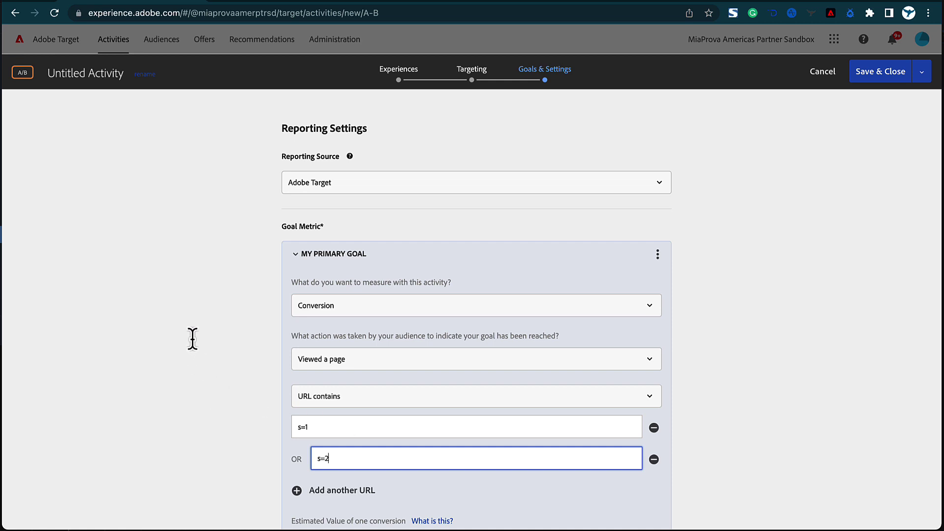
# - Switch the reporting source to Adobe Analytics with the MiaProva report suite
pyautogui.click(376, 185)
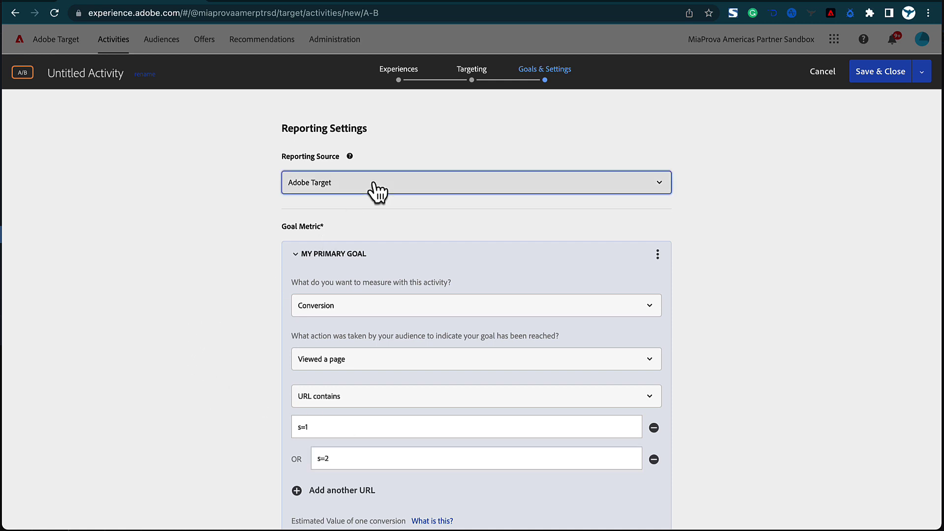
pyautogui.click(318, 240)
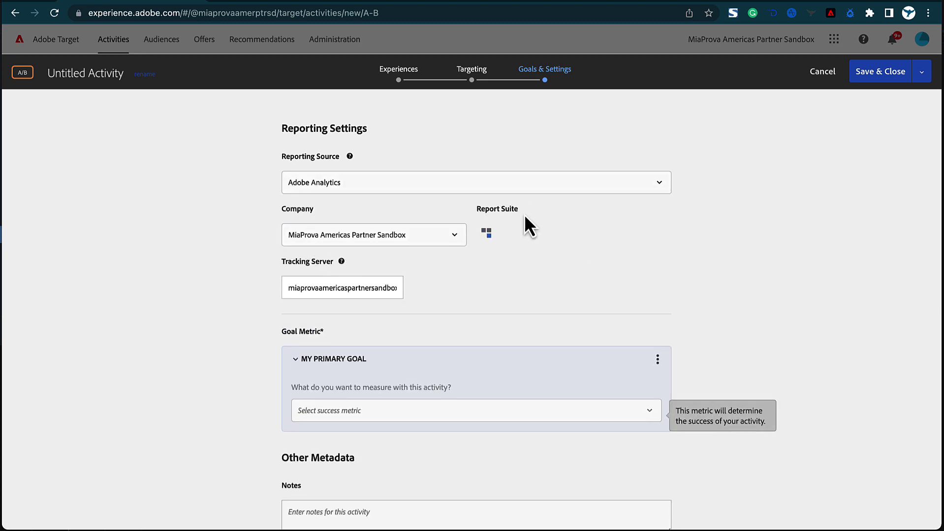
pyautogui.click(638, 237)
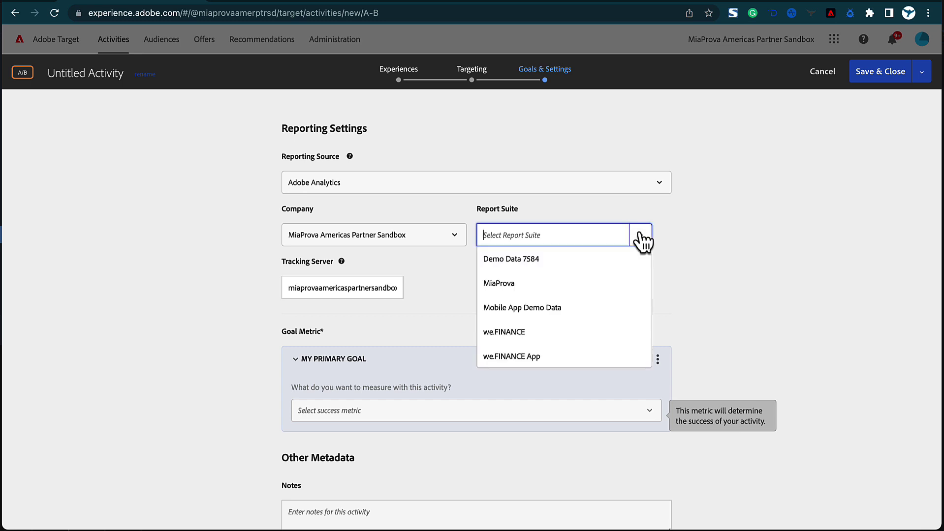
pyautogui.click(571, 281)
# - Keep Conversion as the primary goal's success metric
pyautogui.click(442, 413)
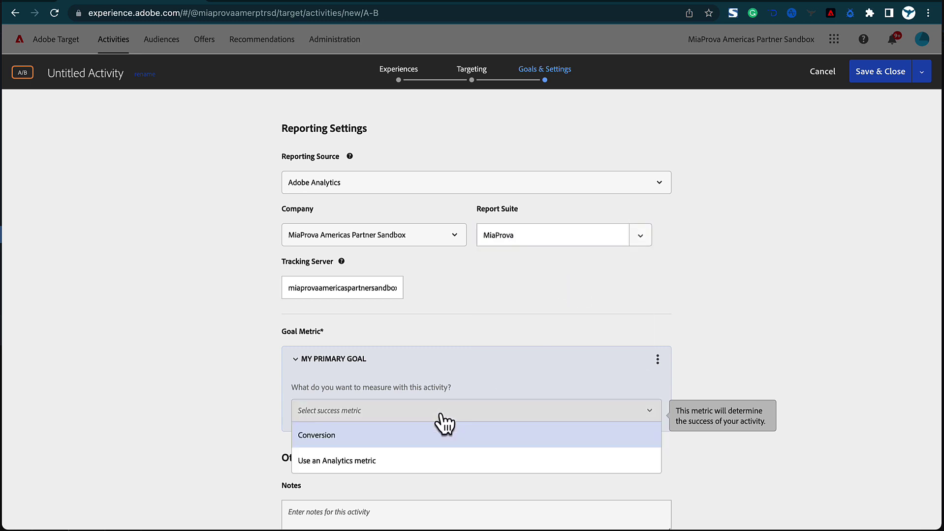
pyautogui.click(396, 440)
pyautogui.click(399, 418)
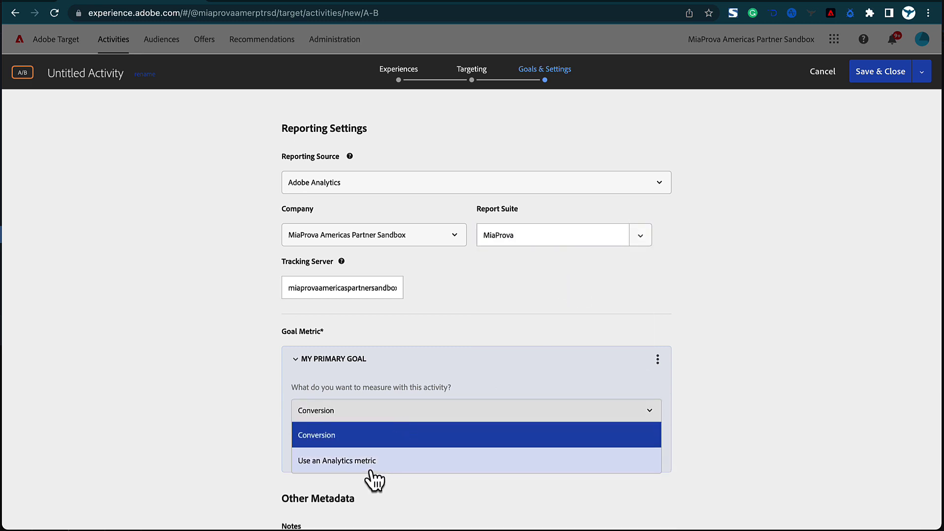
pyautogui.click(361, 163)
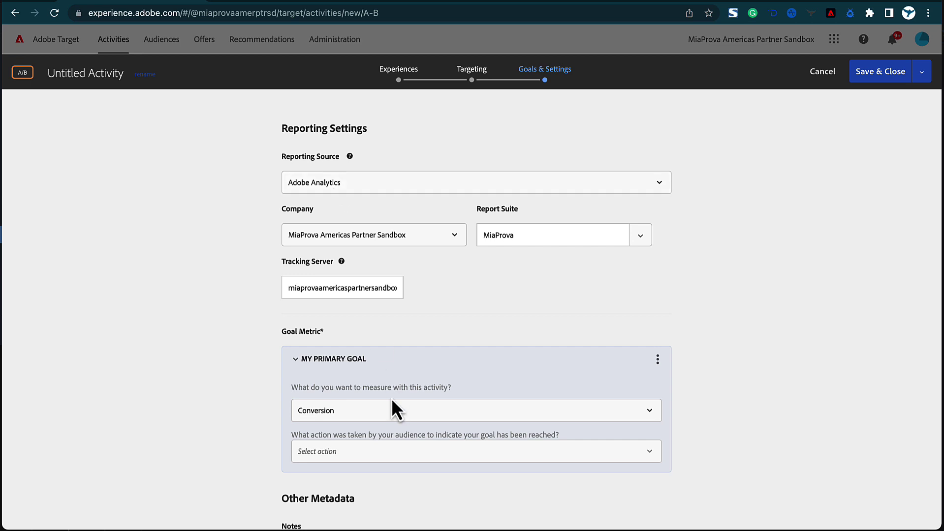
pyautogui.scroll(-3, 368, 470)
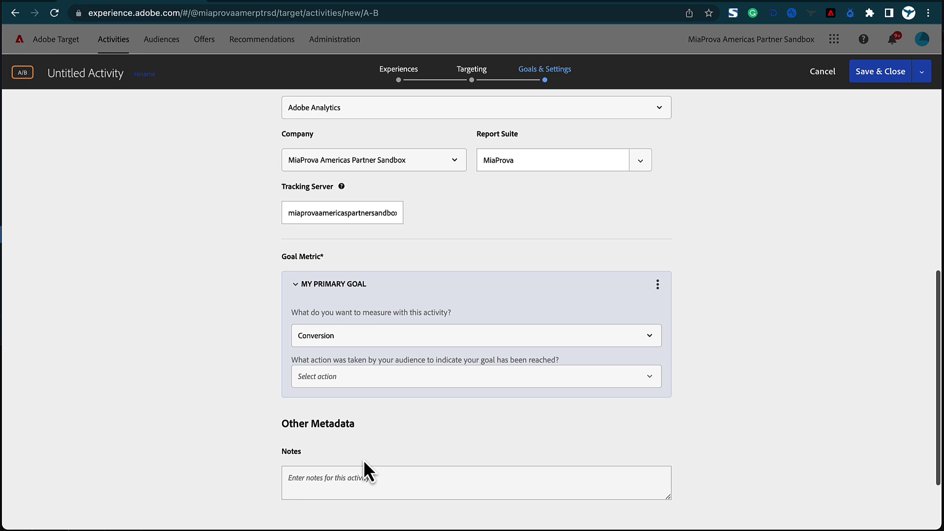
pyautogui.click(430, 380)
pyautogui.click(380, 339)
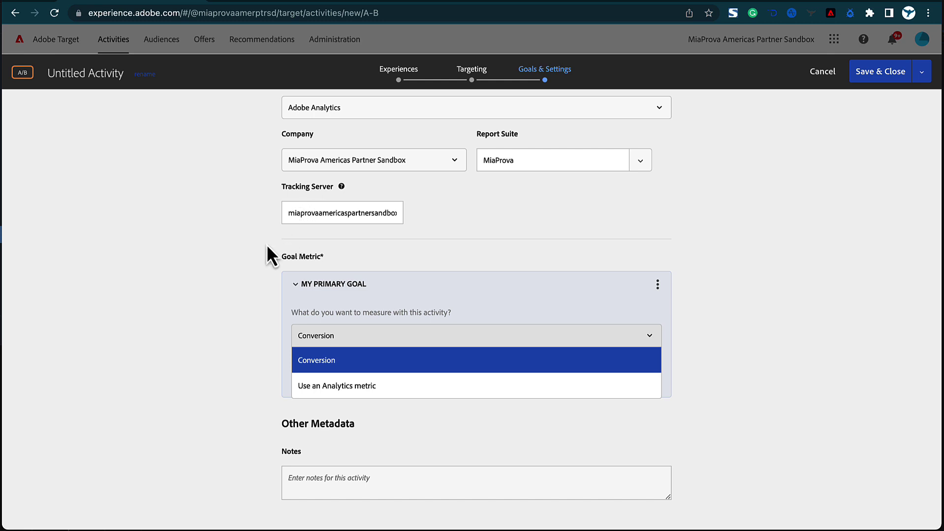
# - Set the primary goal to Conversion on Viewed a page whose URL contains s=1
pyautogui.click(248, 256)
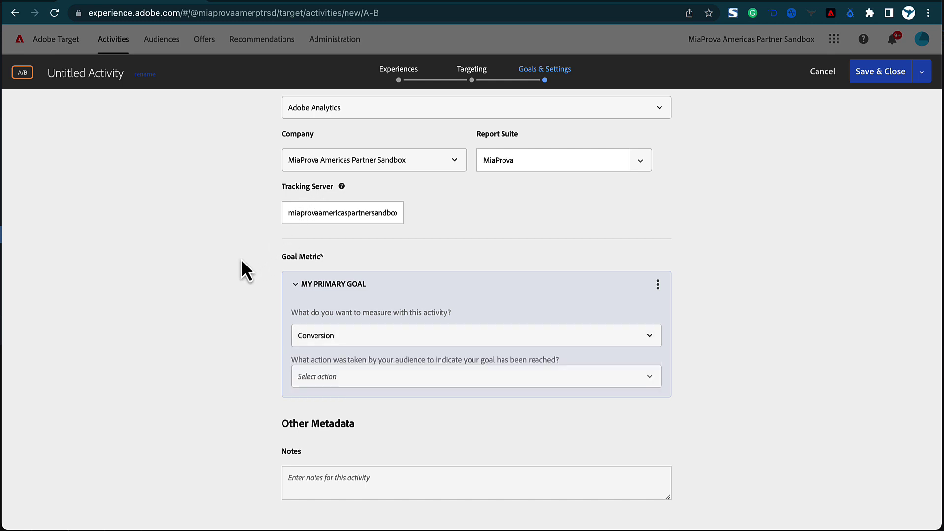
pyautogui.click(329, 380)
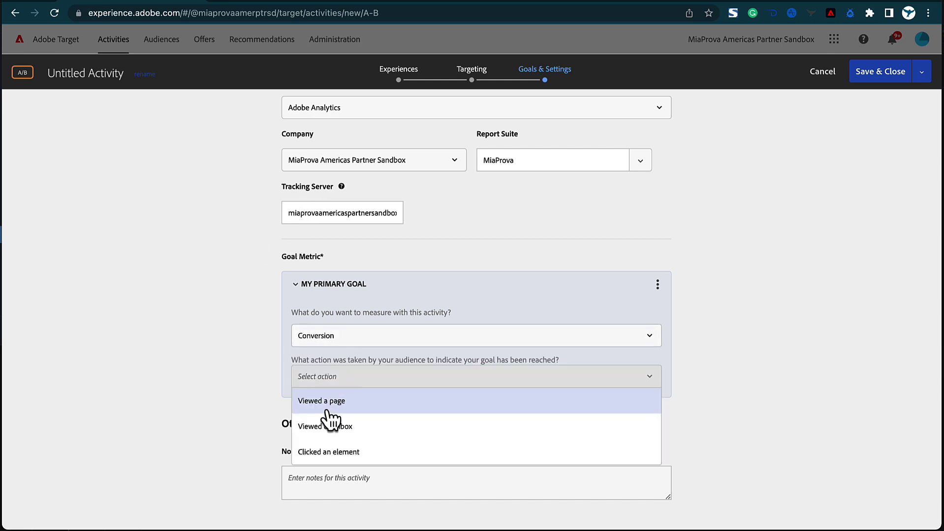
pyautogui.click(327, 411)
pyautogui.click(328, 418)
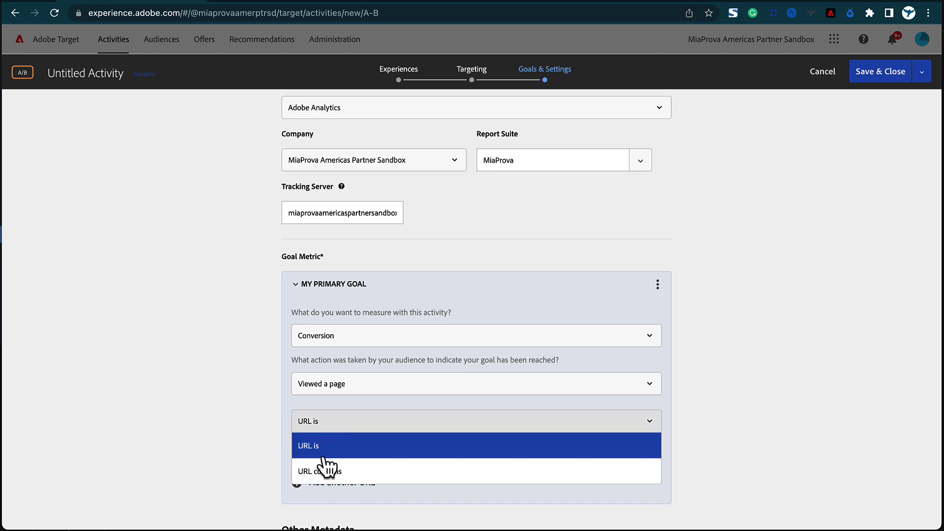
pyautogui.click(324, 471)
pyautogui.click(344, 452)
pyautogui.write('s')
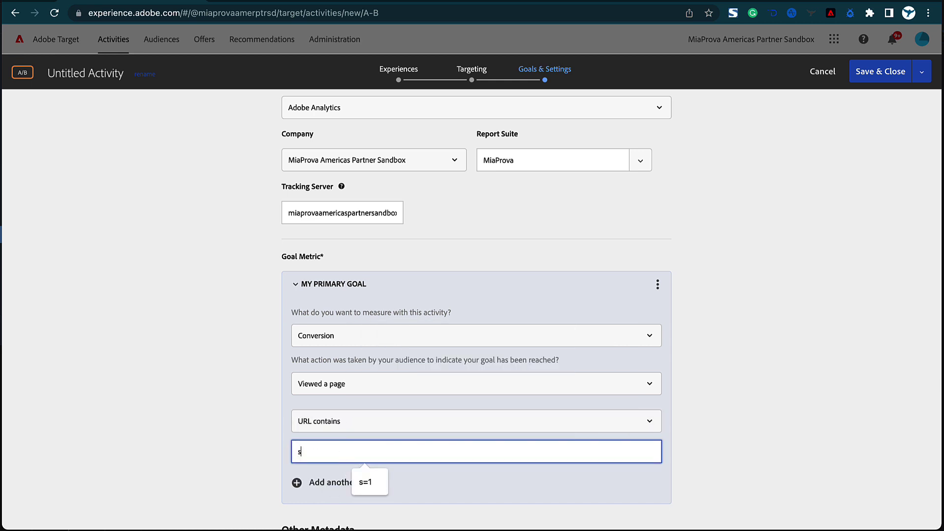
pyautogui.write('=1')
# - Add OR URL alternatives s=2 and s=3 under URL contains
pyautogui.click(353, 492)
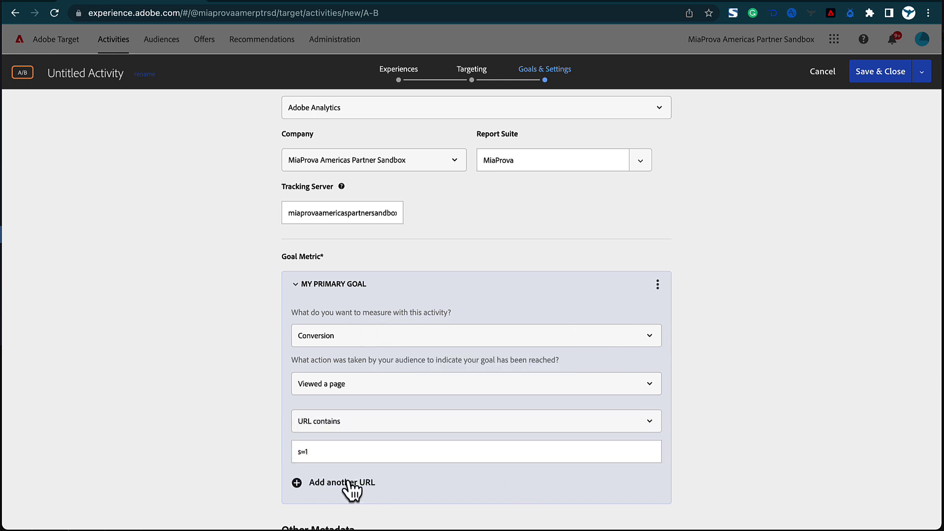
pyautogui.scroll(-1, 364, 480)
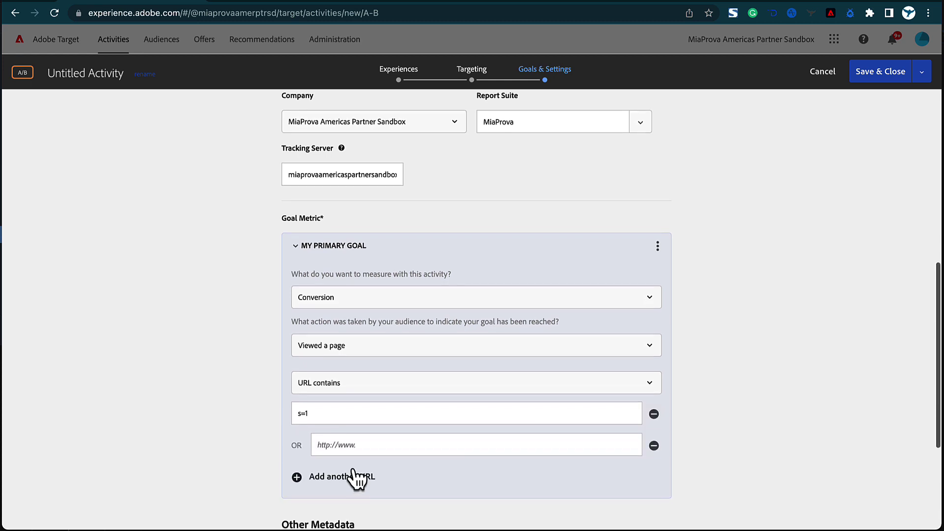
pyautogui.click(358, 439)
pyautogui.write('s=2')
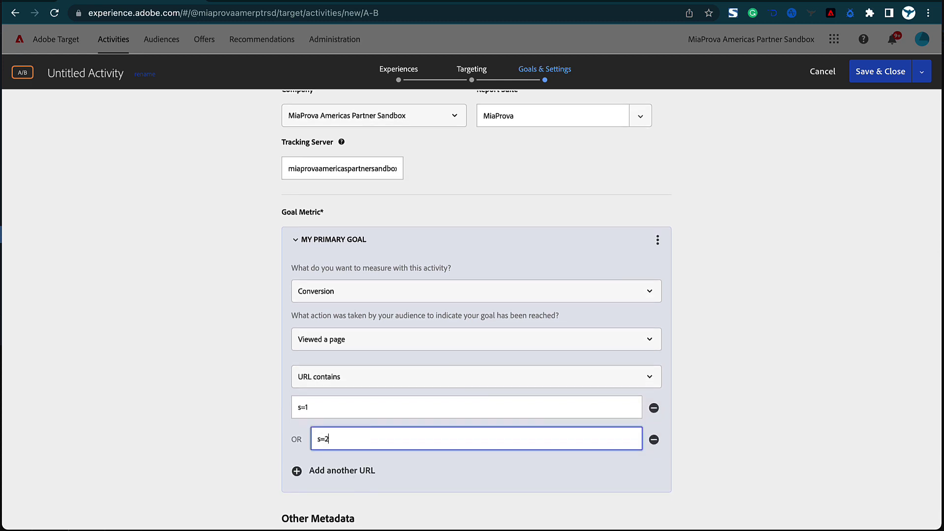
pyautogui.click(311, 474)
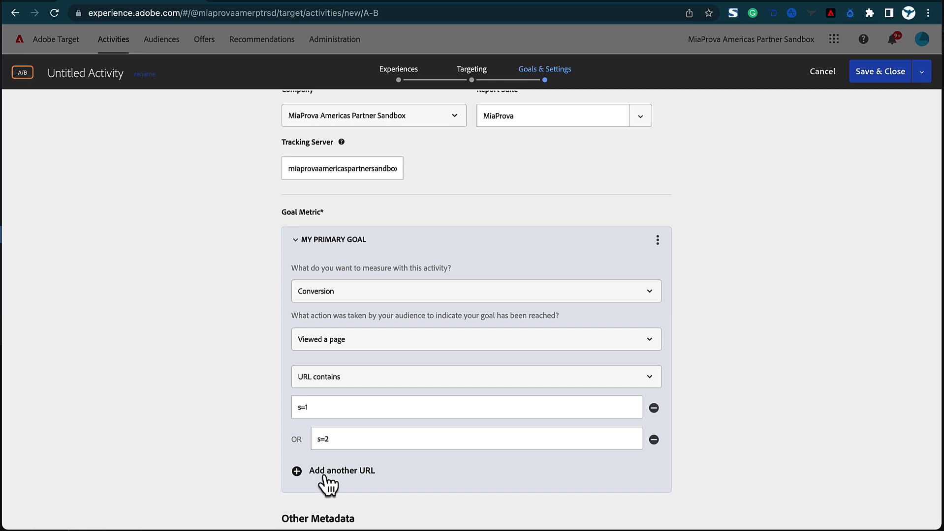
pyautogui.click(331, 470)
pyautogui.write('s=3')
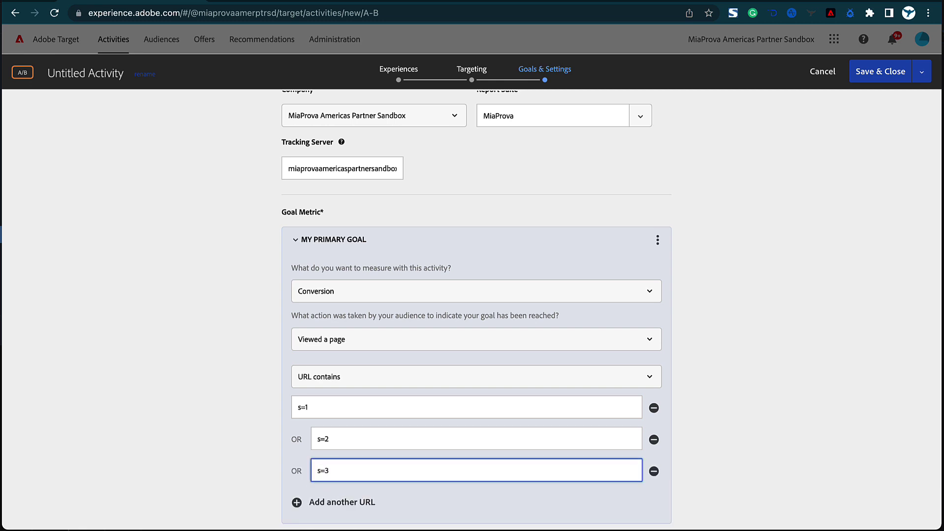
pyautogui.click(147, 452)
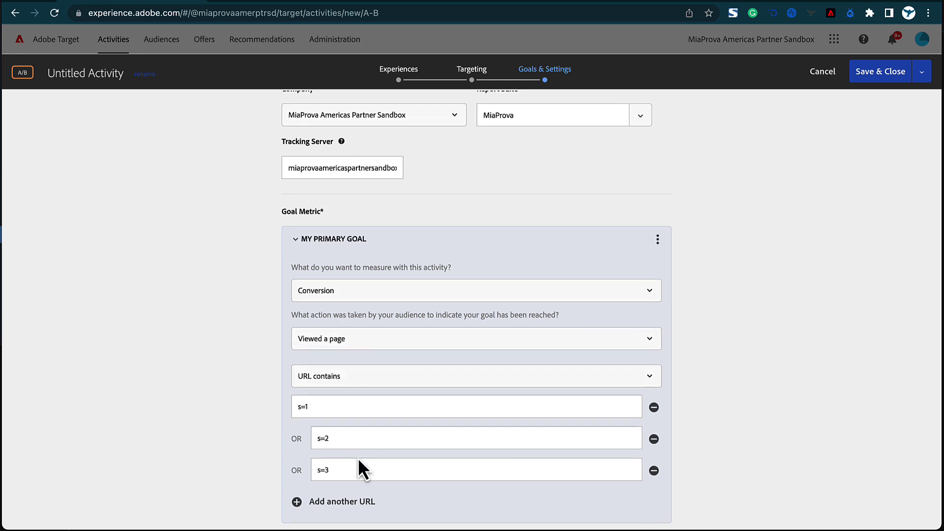
pyautogui.scroll(-1, 359, 462)
pyautogui.scroll(-2, 358, 463)
pyautogui.scroll(3, 357, 463)
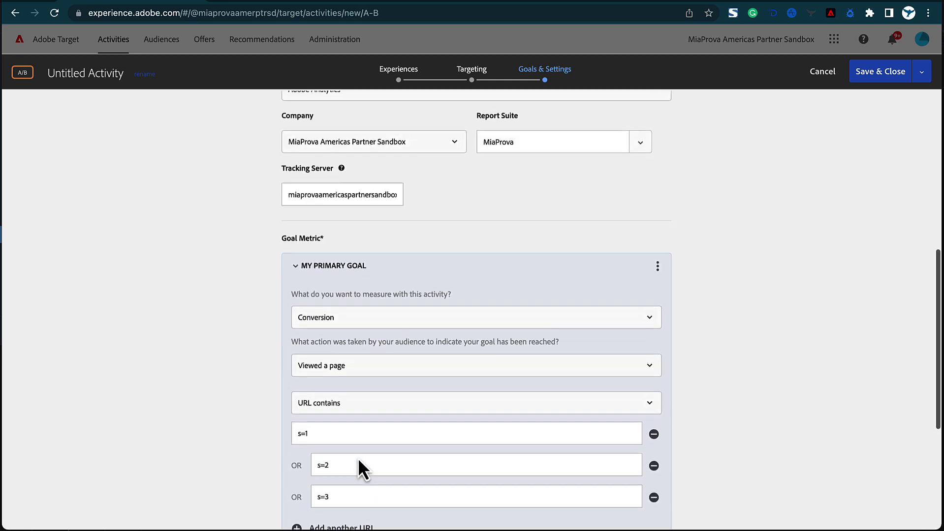
pyautogui.click(443, 3)
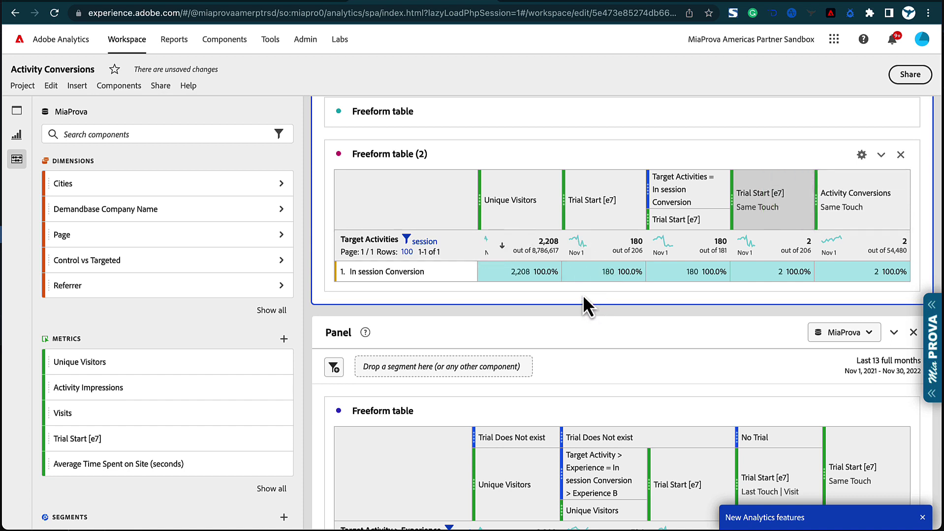
# - Switch the reporting source back to Adobe Target
pyautogui.click(139, 2)
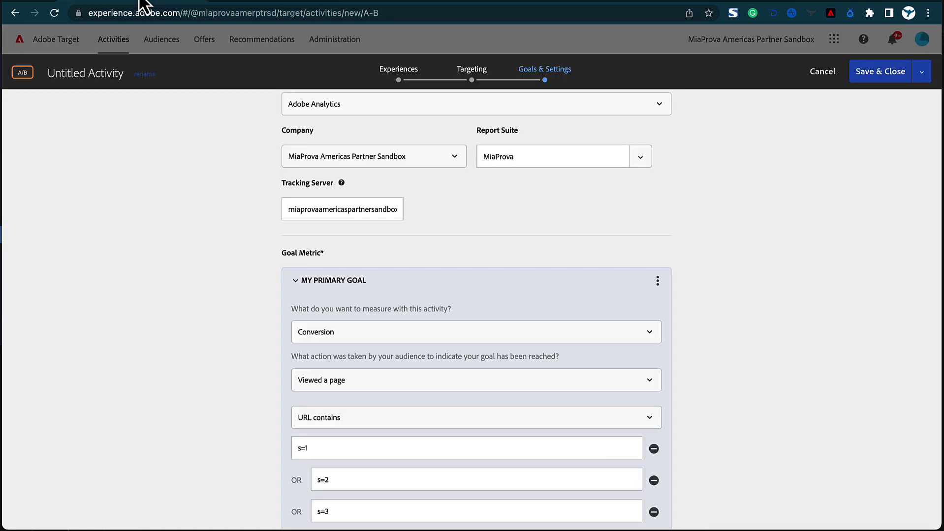
pyautogui.scroll(2, 408, 180)
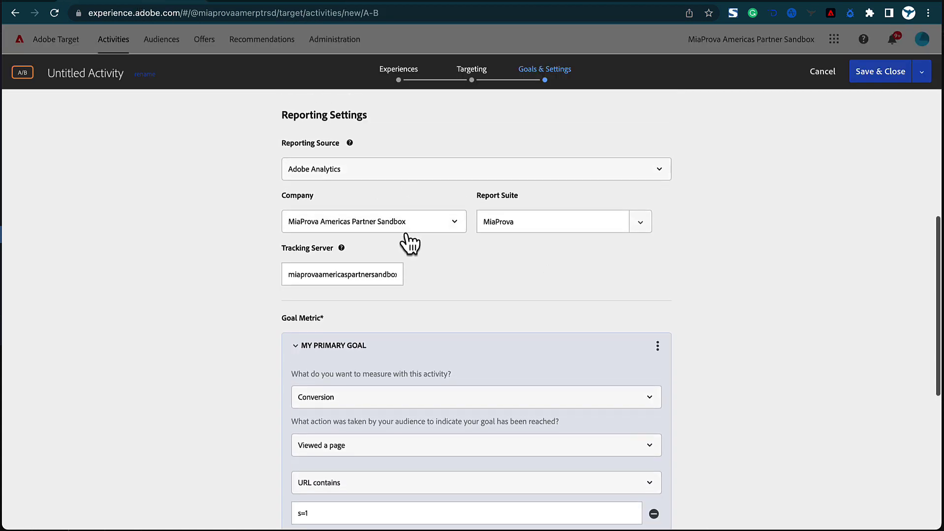
pyautogui.click(410, 174)
pyautogui.click(391, 192)
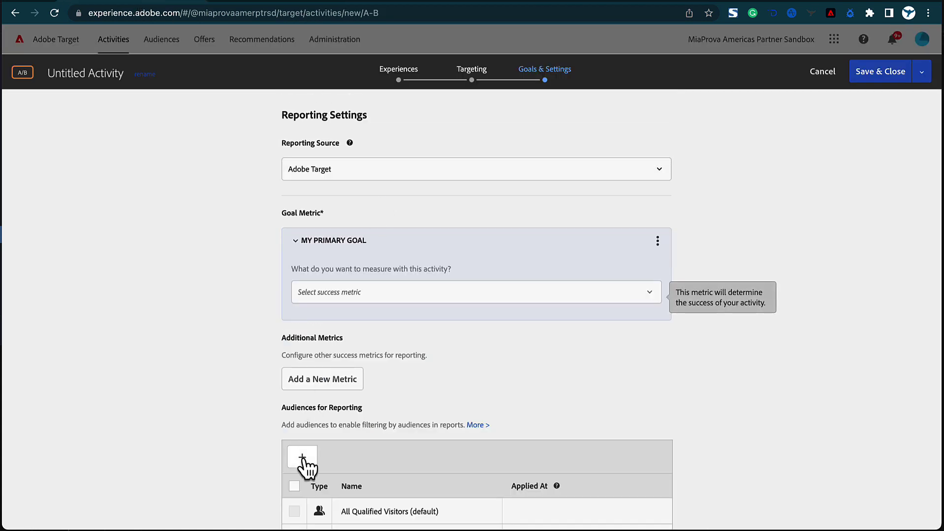
# - Set the primary goal to Conversion on Viewed a page with URL contains matching
pyautogui.click(386, 294)
pyautogui.click(375, 316)
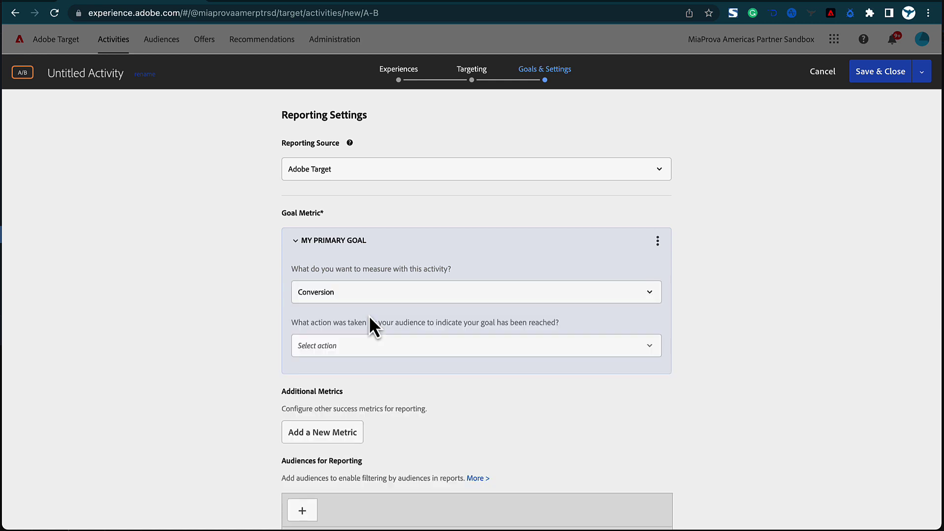
pyautogui.click(355, 350)
pyautogui.click(339, 378)
pyautogui.click(346, 383)
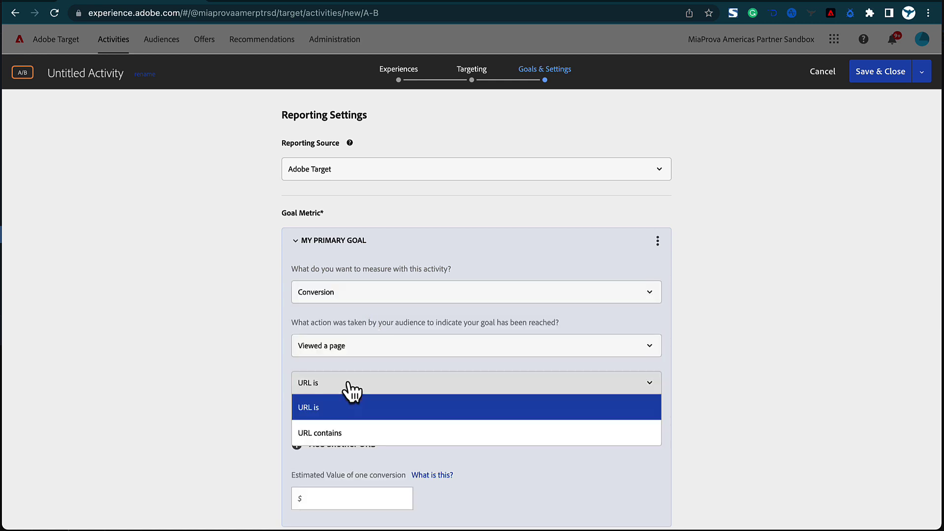
pyautogui.click(325, 434)
pyautogui.click(338, 414)
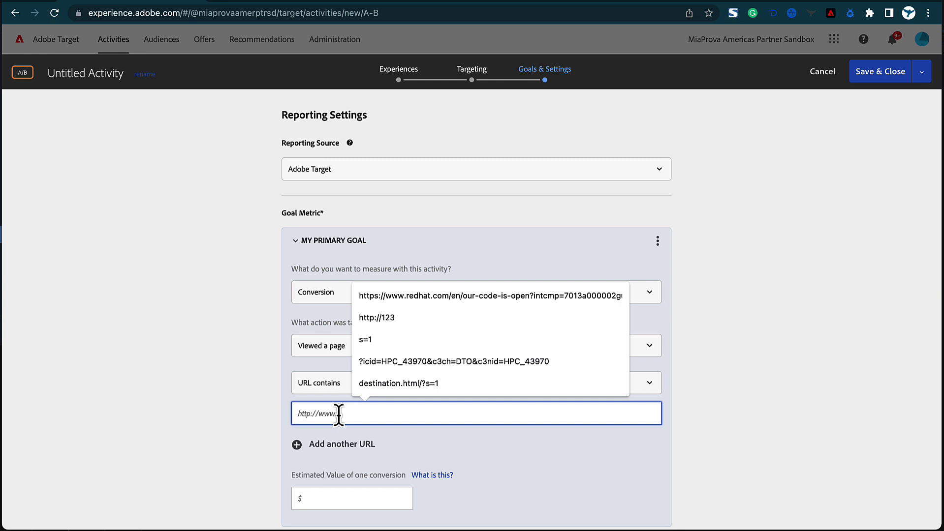
# - Enter s=1 as the primary goal URL and add a new Conversion metric
pyautogui.write('s=1')
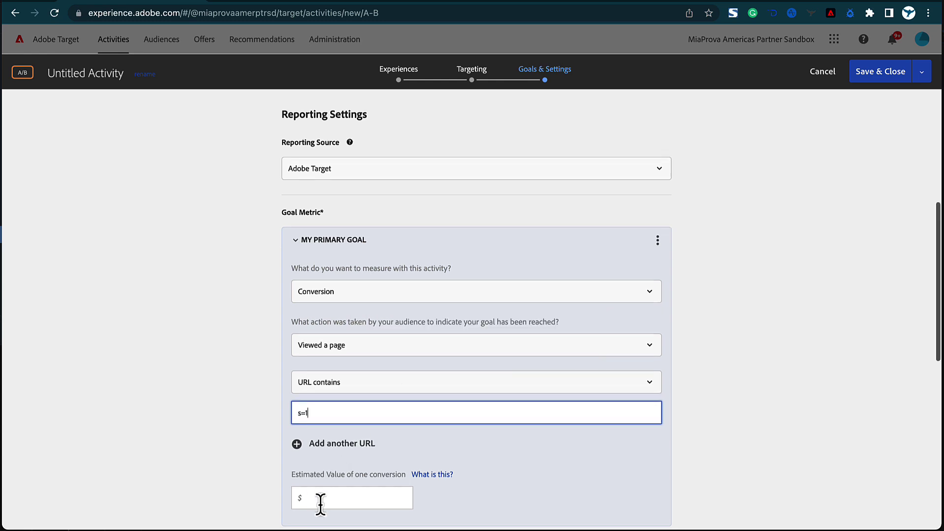
pyautogui.scroll(-4, 320, 502)
pyautogui.click(323, 418)
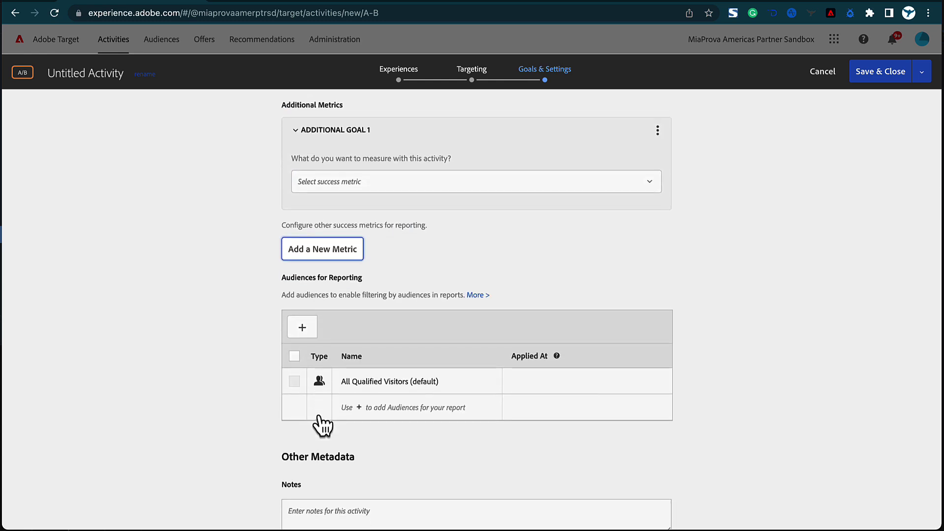
pyautogui.click(378, 184)
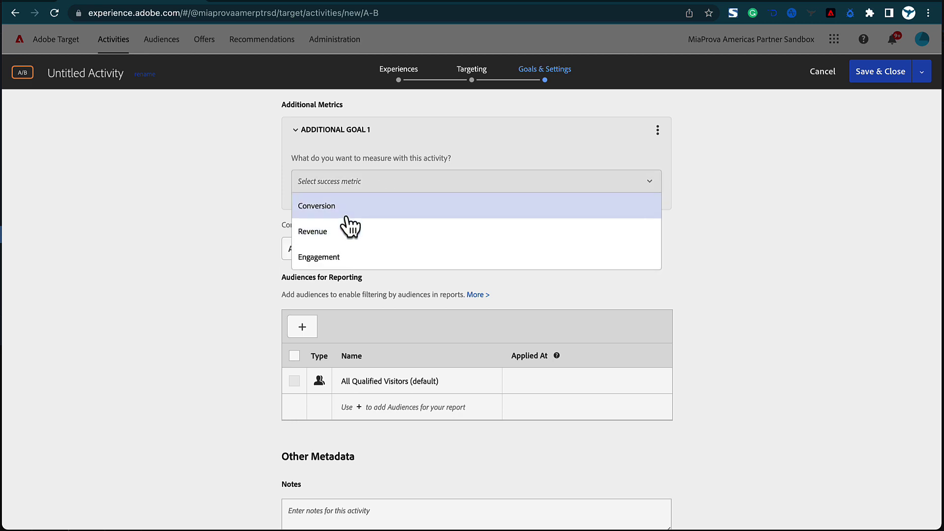
pyautogui.click(346, 217)
# - Make ADDITIONAL GOAL 1 count viewed pages whose URL contains s=2, then collapse it
pyautogui.click(337, 237)
pyautogui.click(328, 263)
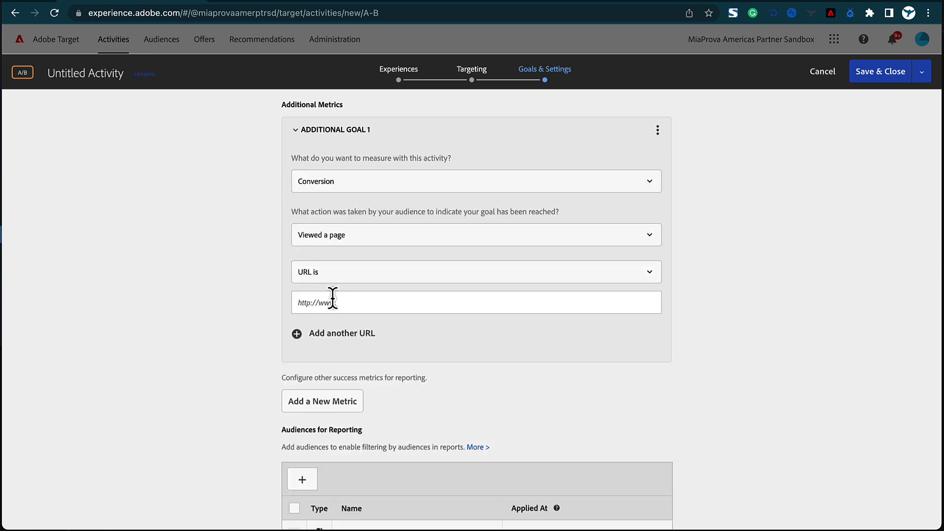
pyautogui.click(346, 275)
pyautogui.click(337, 322)
pyautogui.click(343, 303)
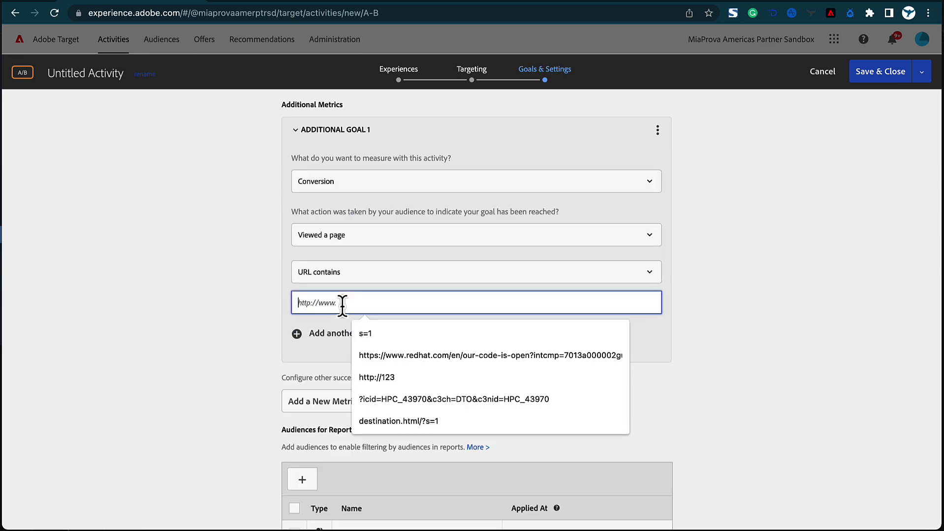
pyautogui.write('s=2')
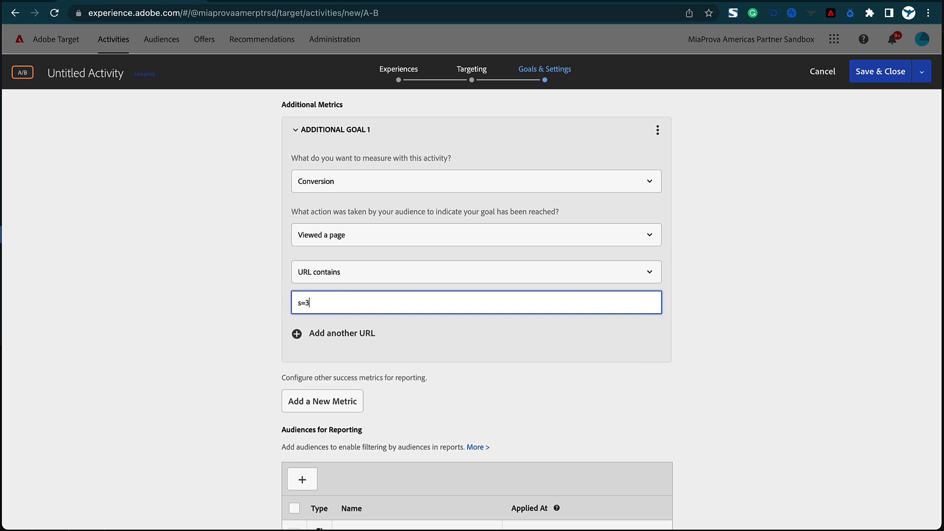
pyautogui.press('BackSpace')
pyautogui.write('2')
pyautogui.click(178, 287)
pyautogui.scroll(3, 177, 285)
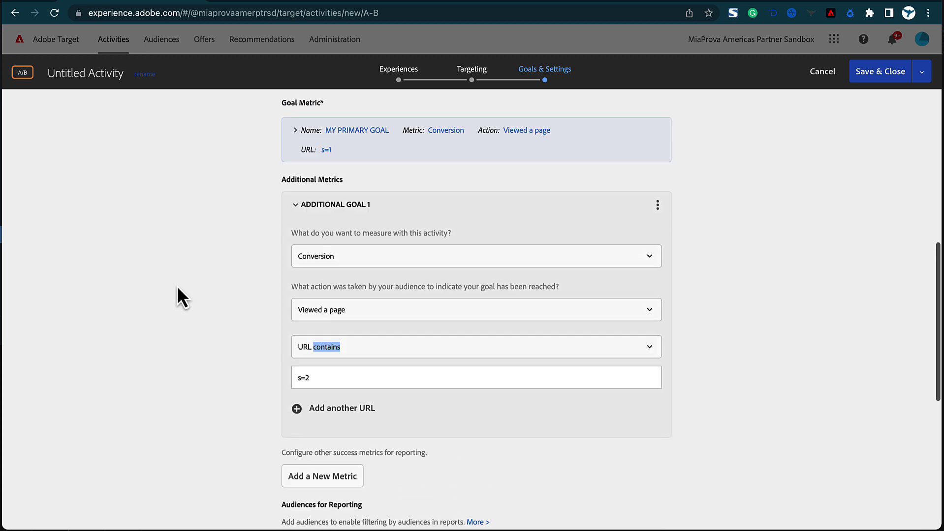
pyautogui.click(296, 281)
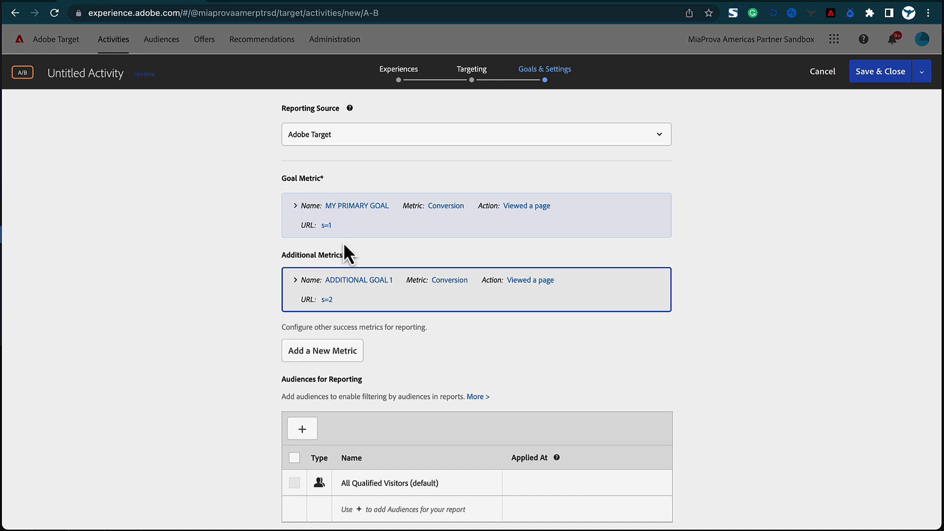
# - Check the reporting source choices, leaving them unchanged
pyautogui.scroll(1, 375, 232)
pyautogui.click(340, 184)
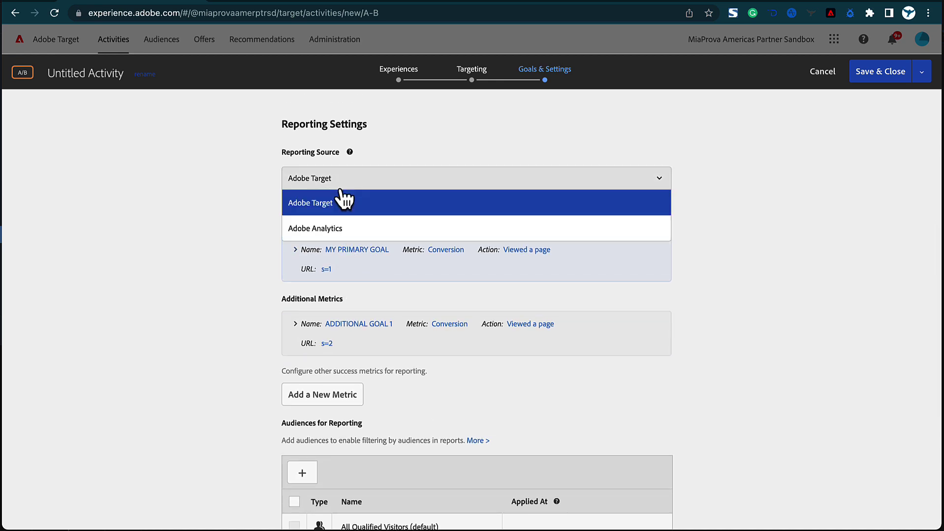
pyautogui.click(222, 186)
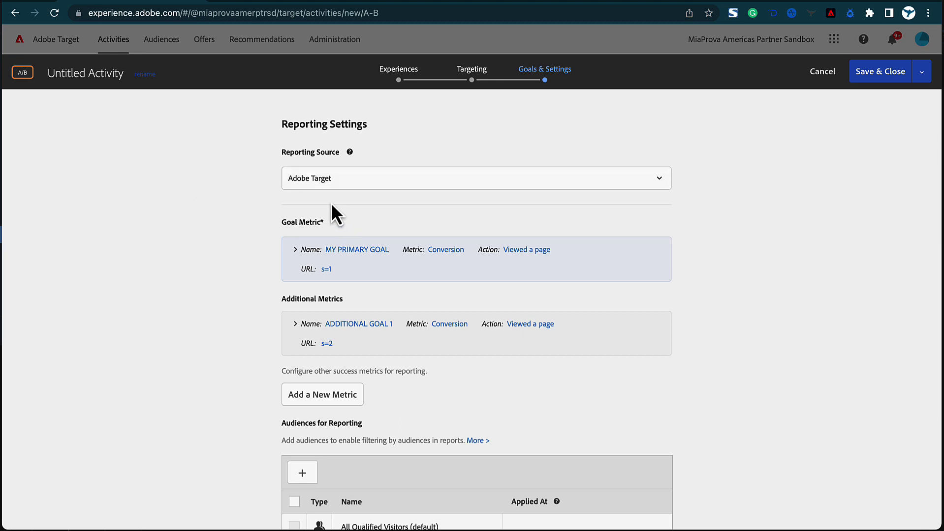